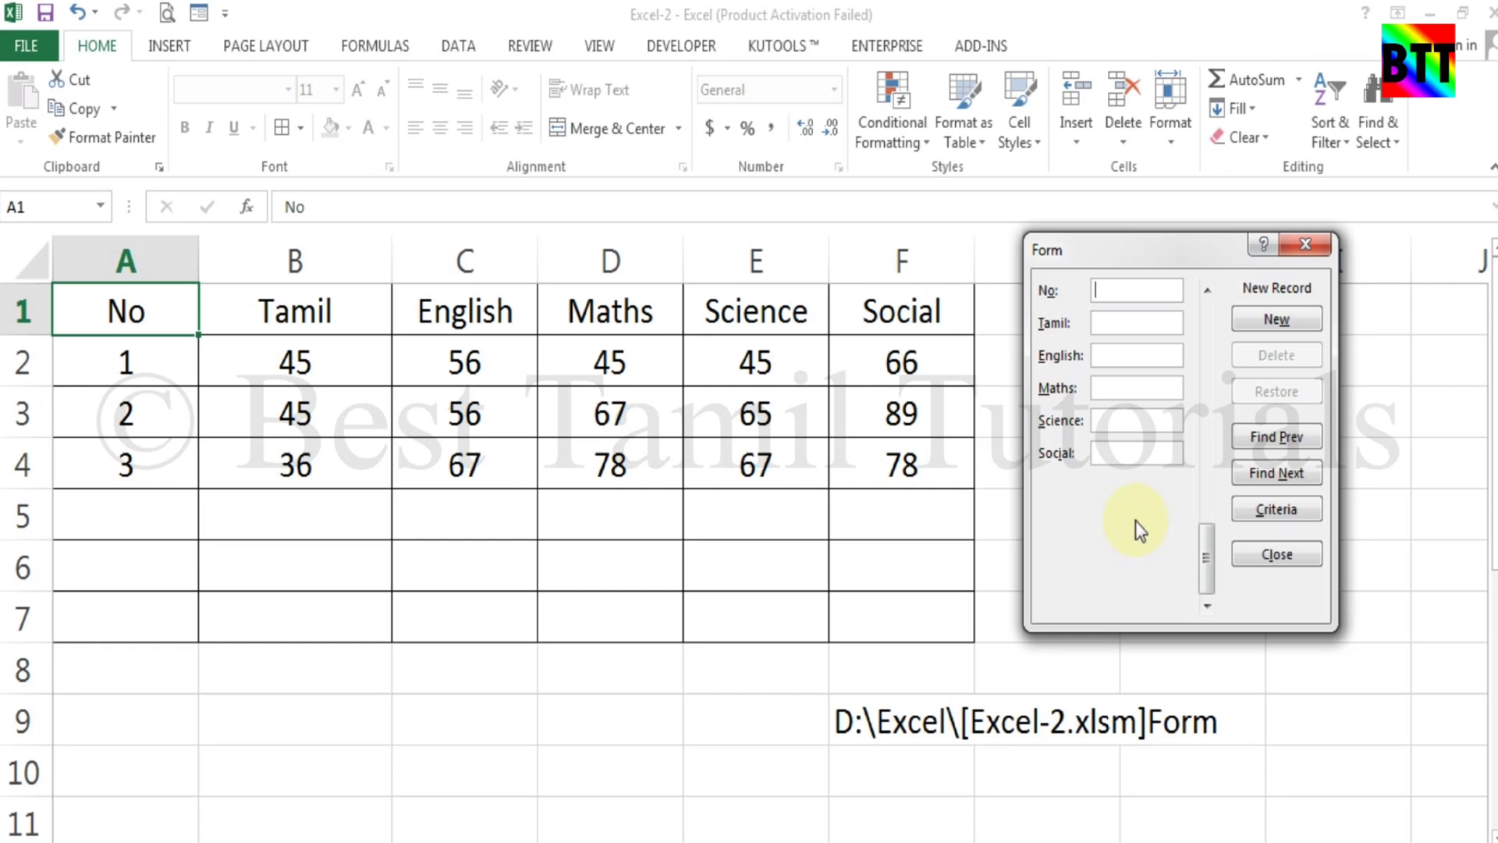
Close the data form and open the Quick Access Toolbar customization options with the existing Form... entry selected
key("Escape")
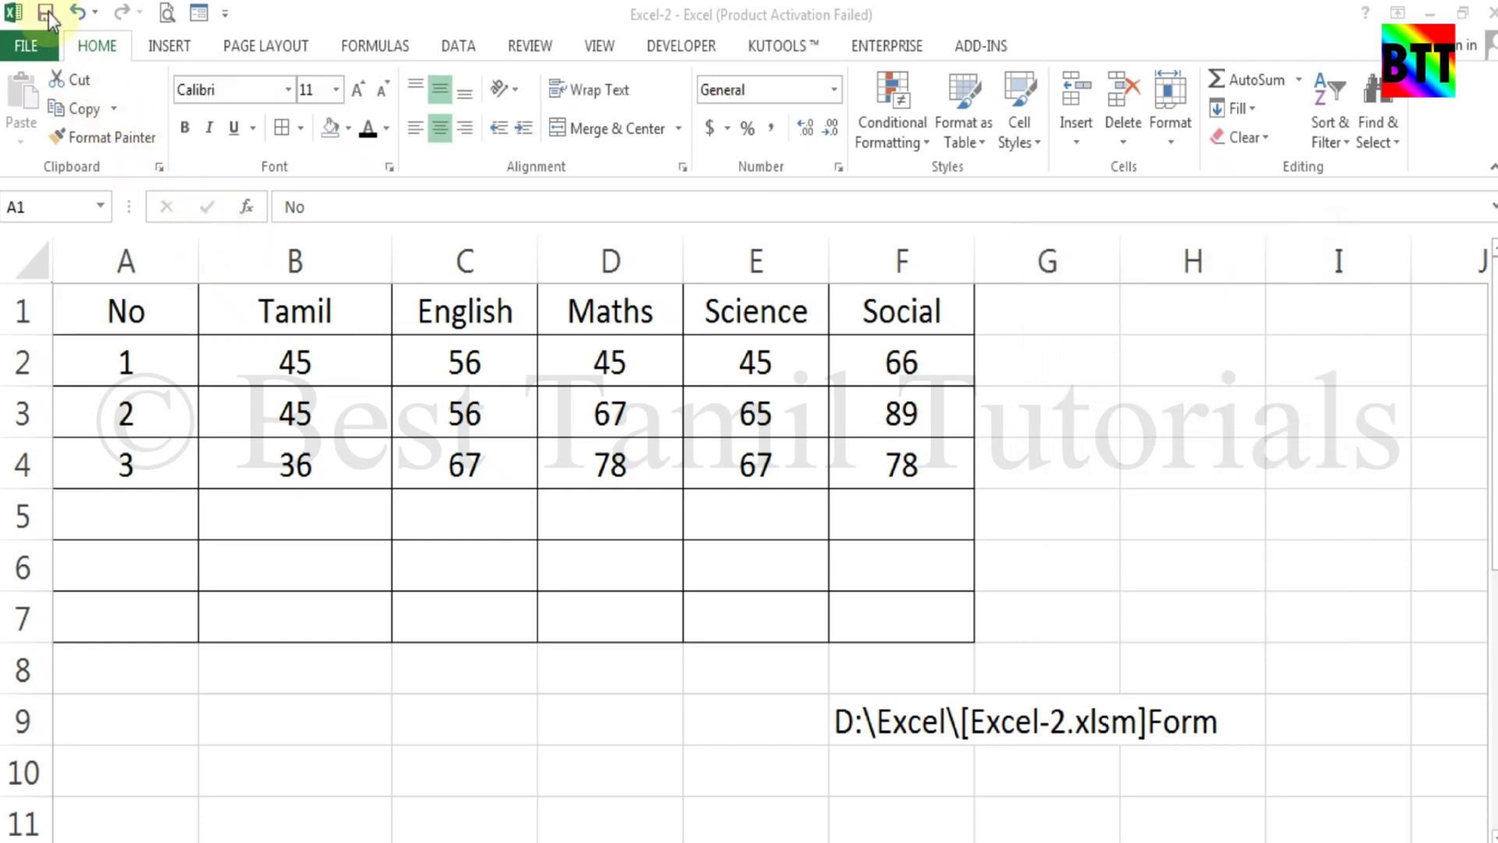
left_click(306, 9)
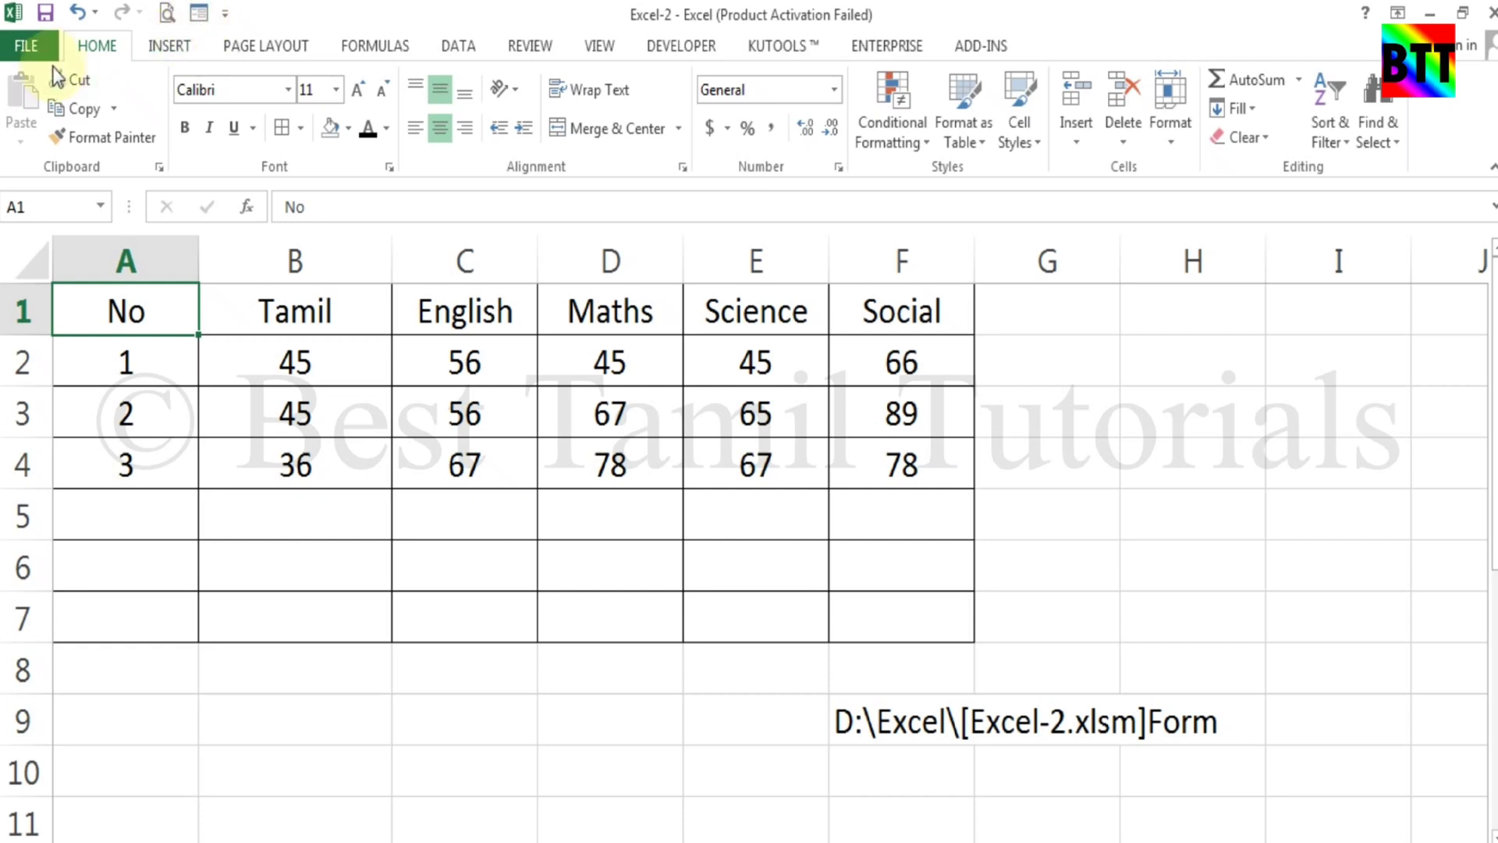
left_click(35, 47)
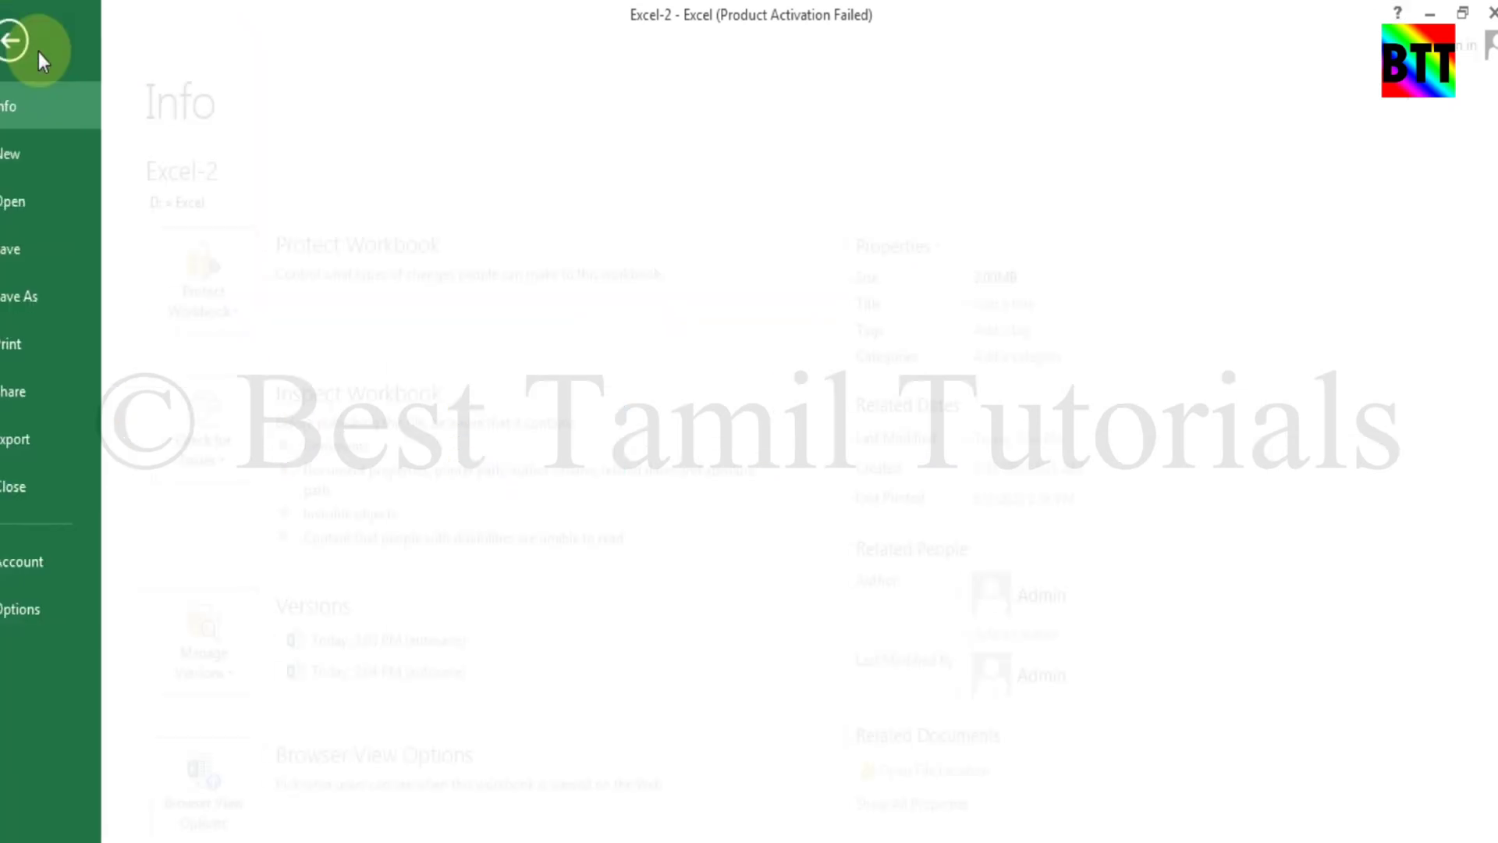
left_click(73, 616)
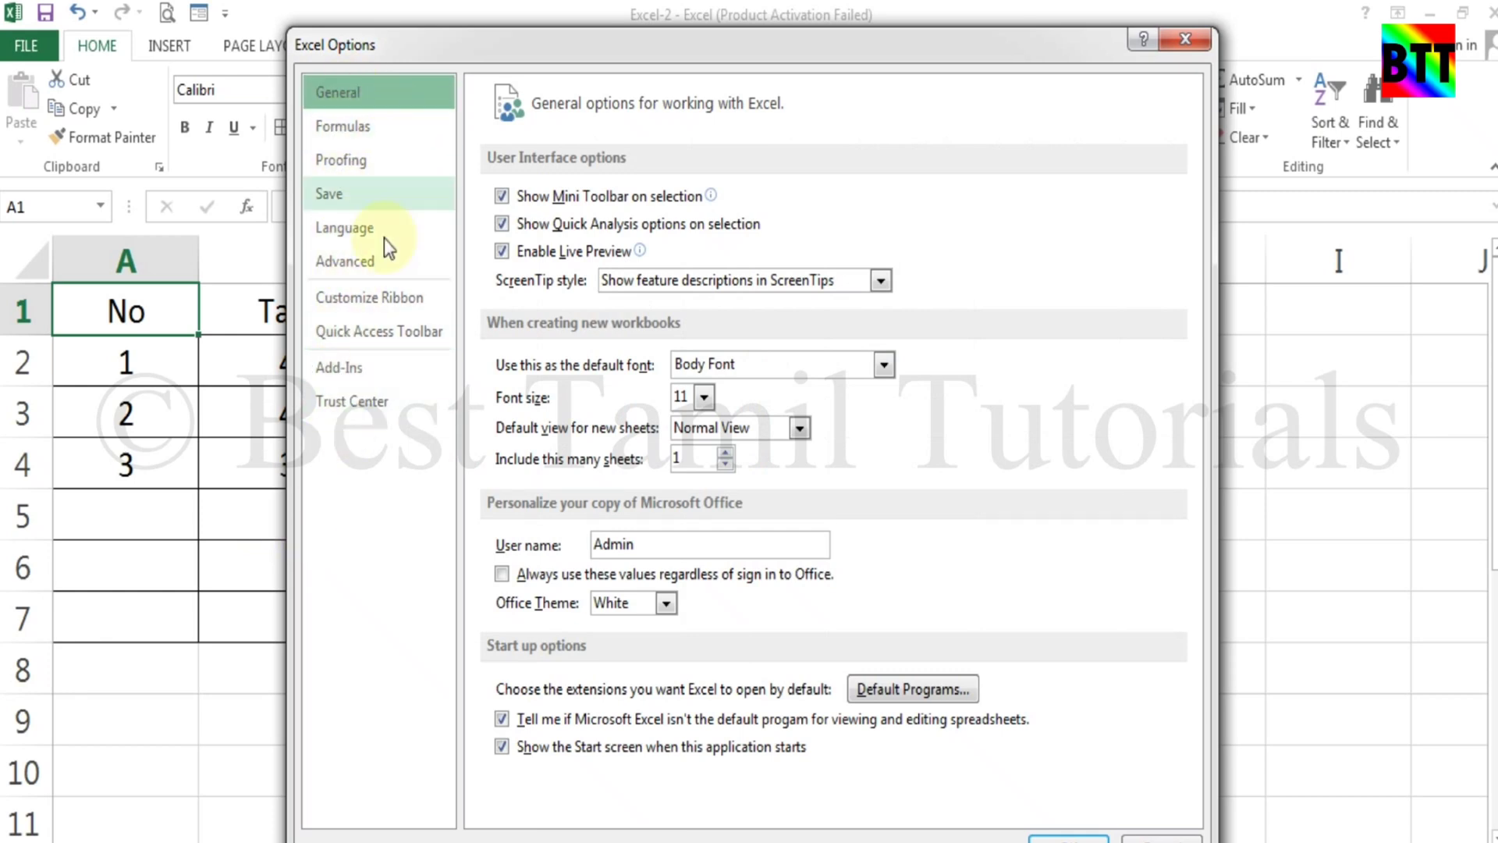
left_click(376, 337)
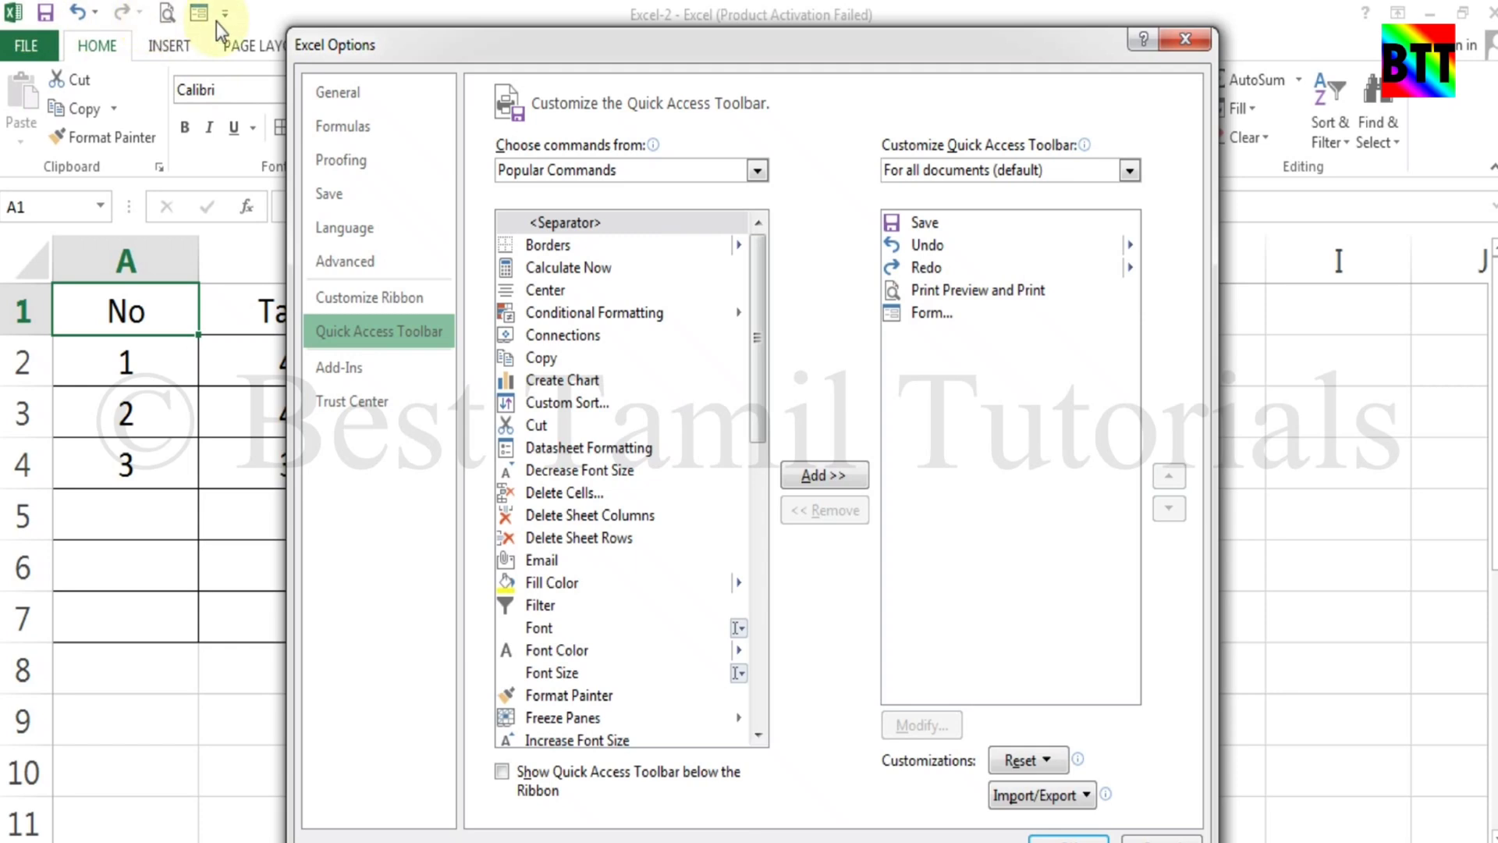
left_click(931, 313)
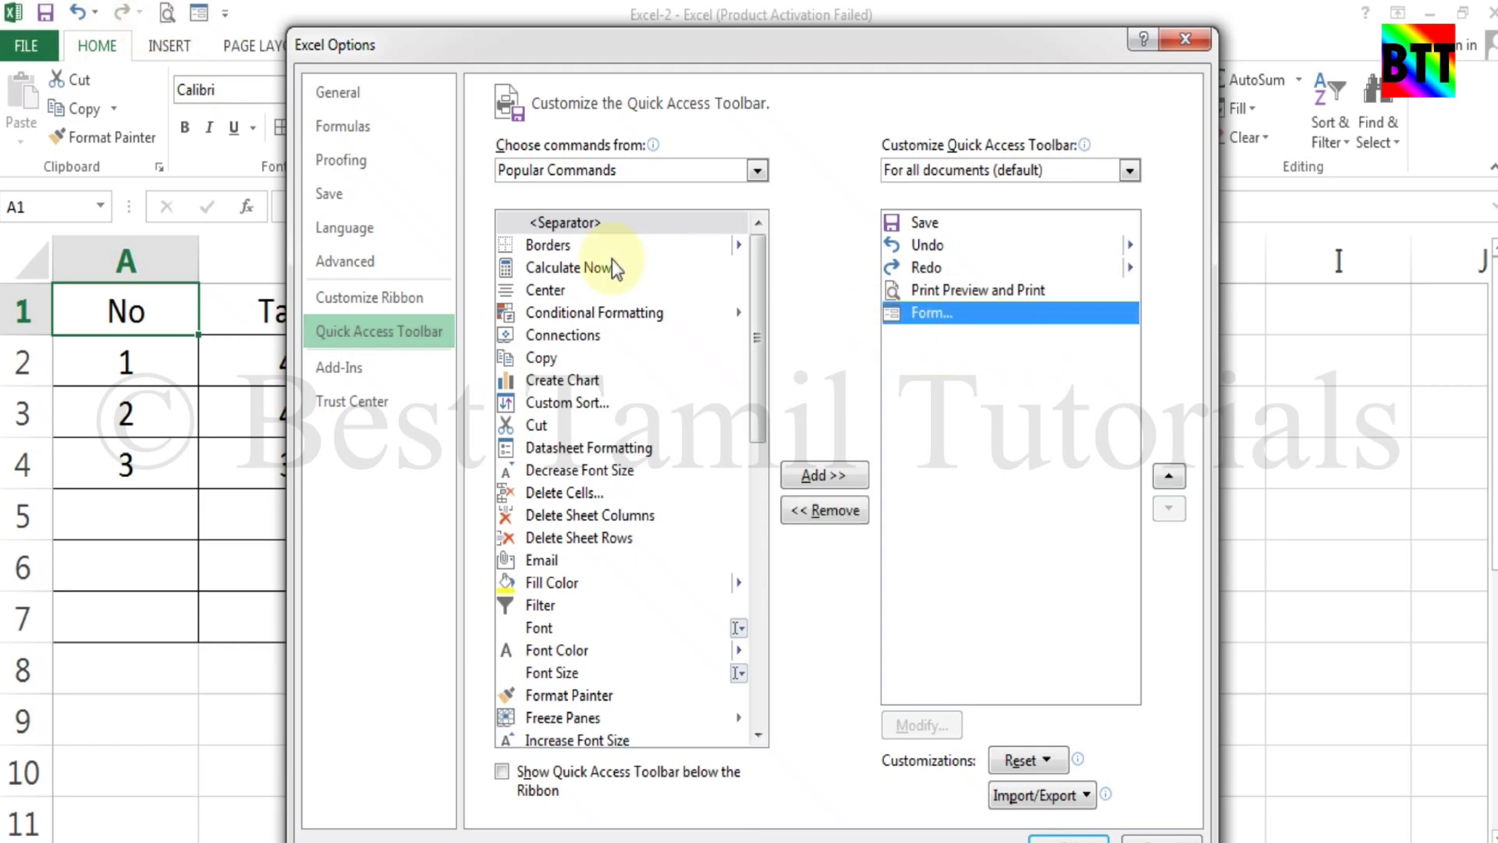
Locate and select the Form... command among All Commands for the Quick Access Toolbar, and accept the options
left_click(756, 170)
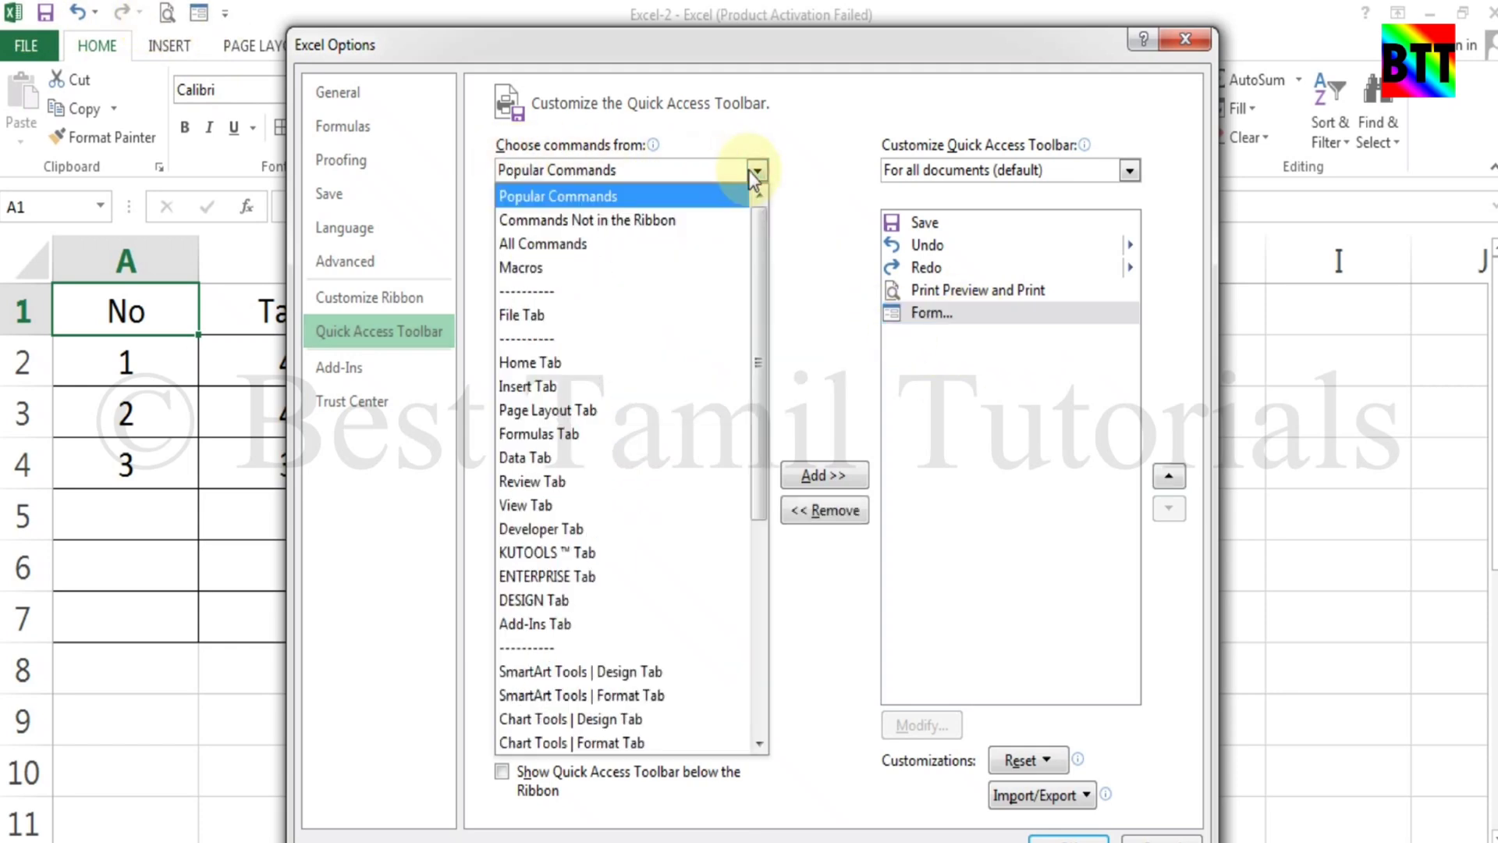
left_click(562, 245)
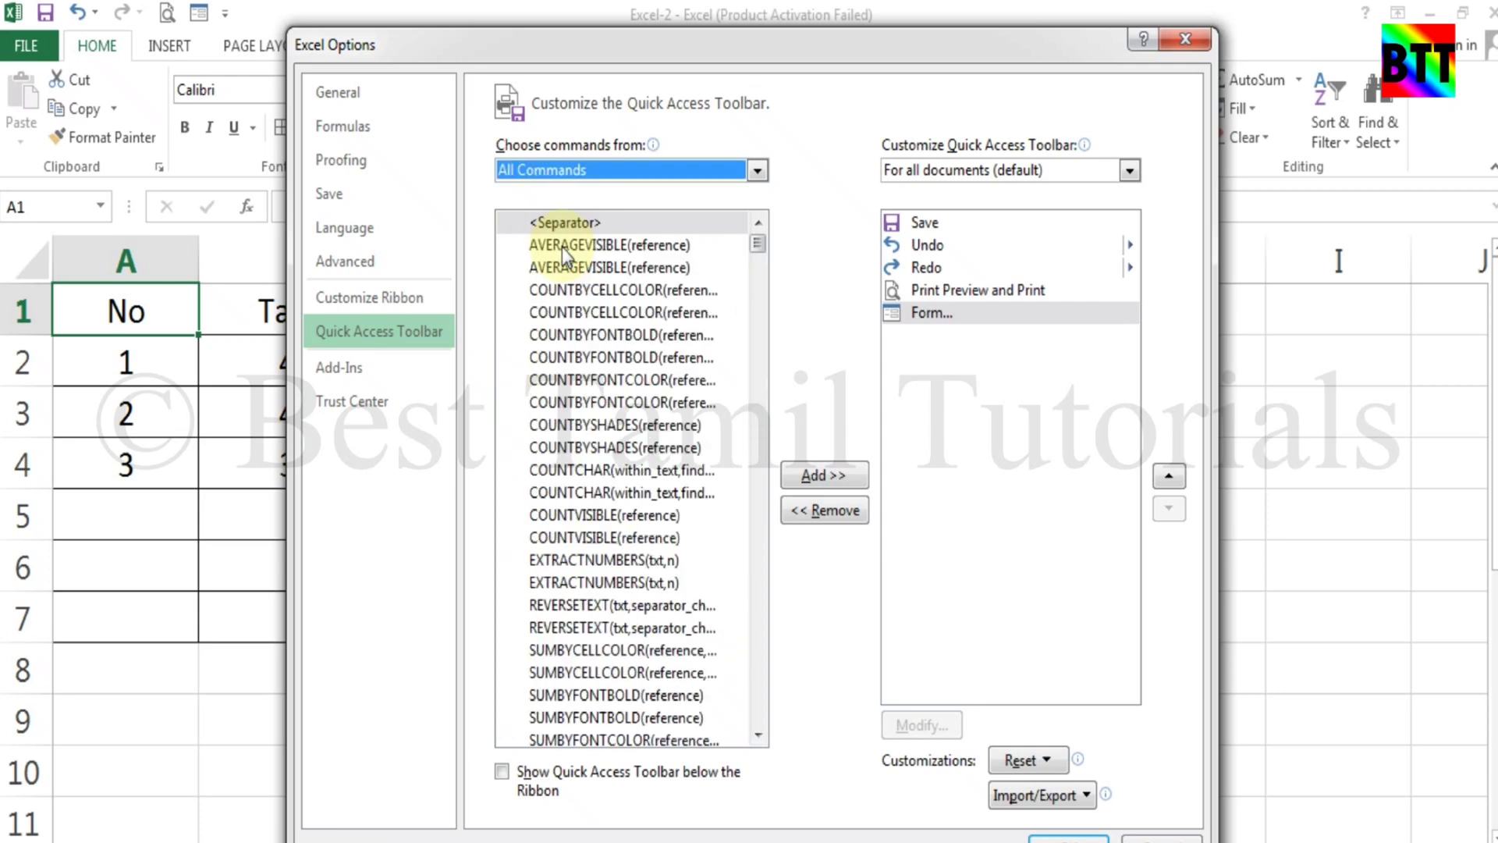
scroll(638, 391, "down", 12)
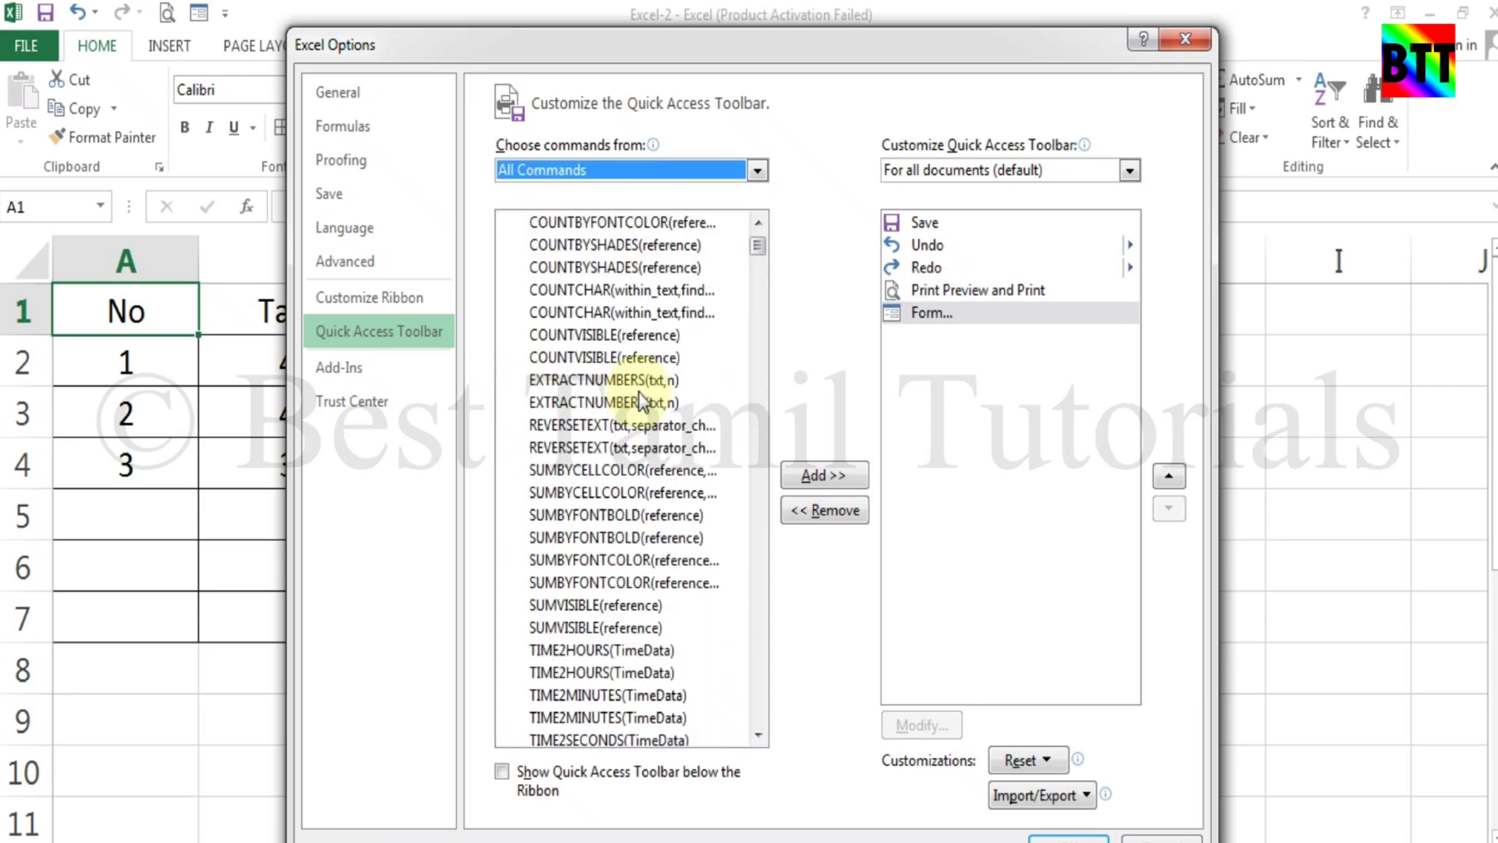
scroll(638, 392, "down", 10)
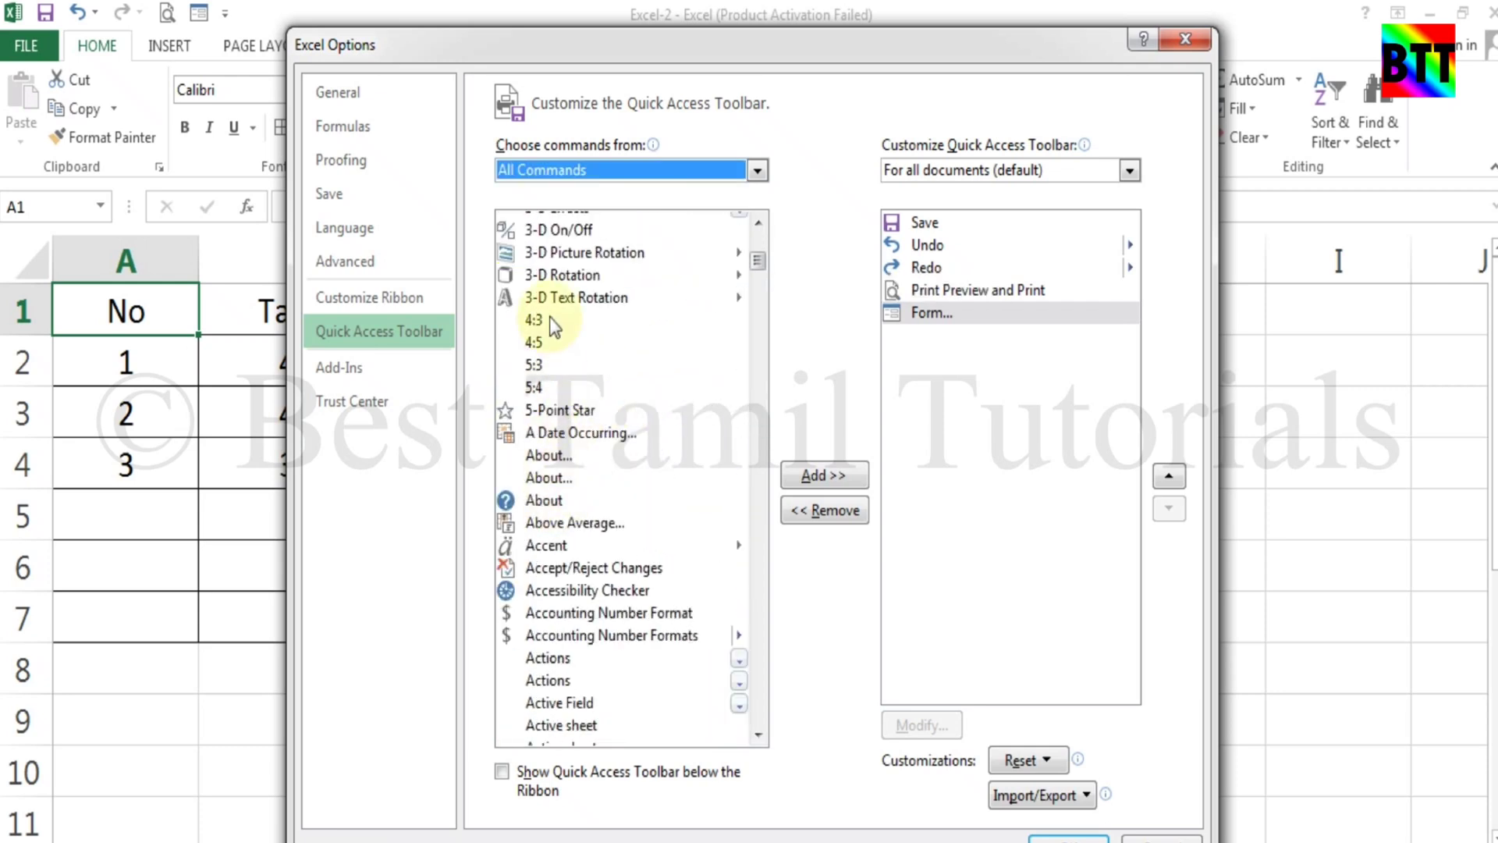
scroll(581, 538, "down", 20)
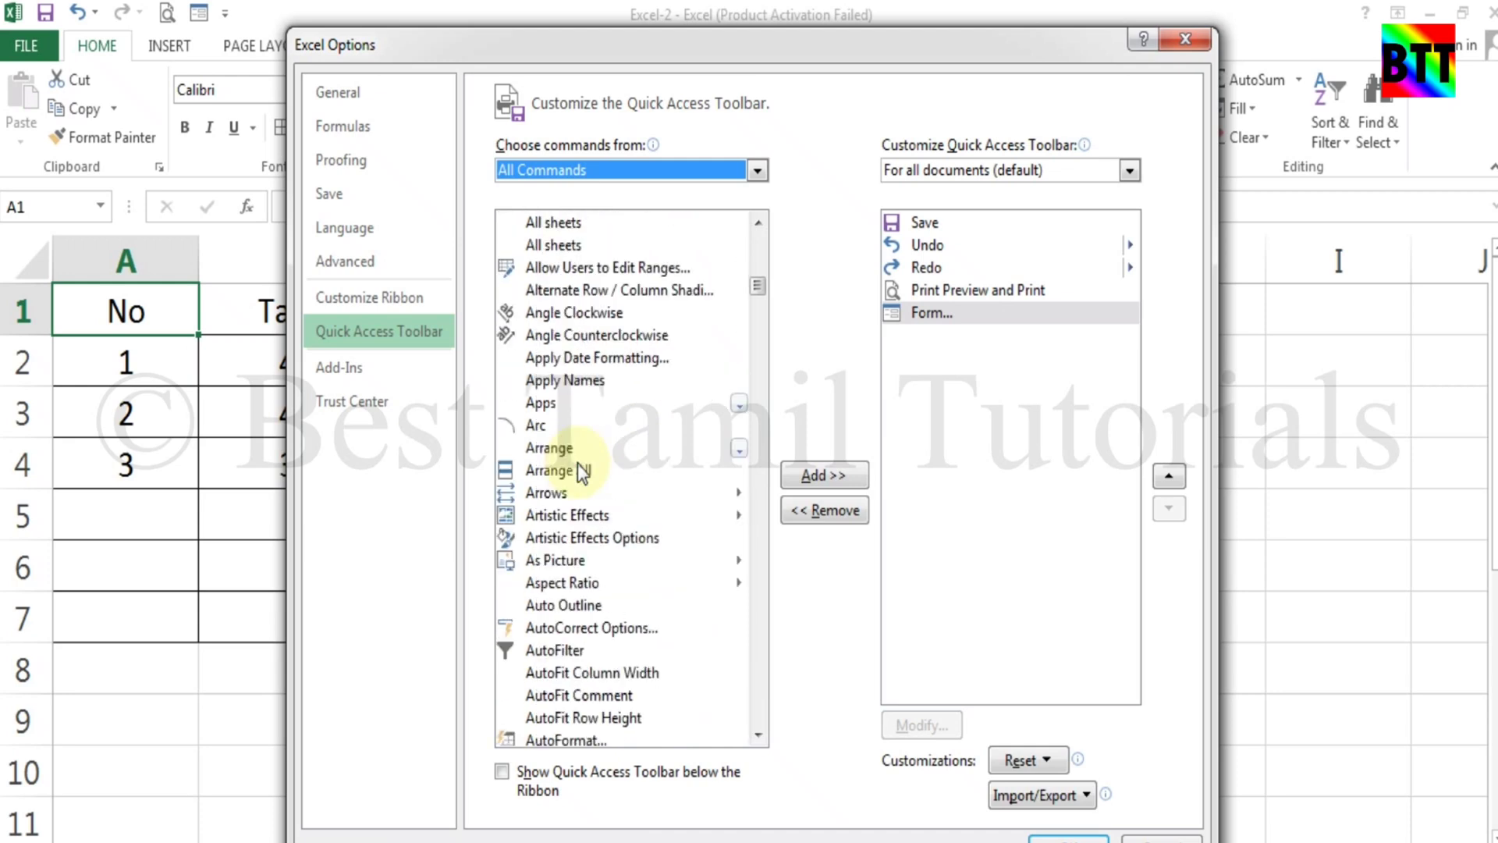
scroll(578, 463, "down", 20)
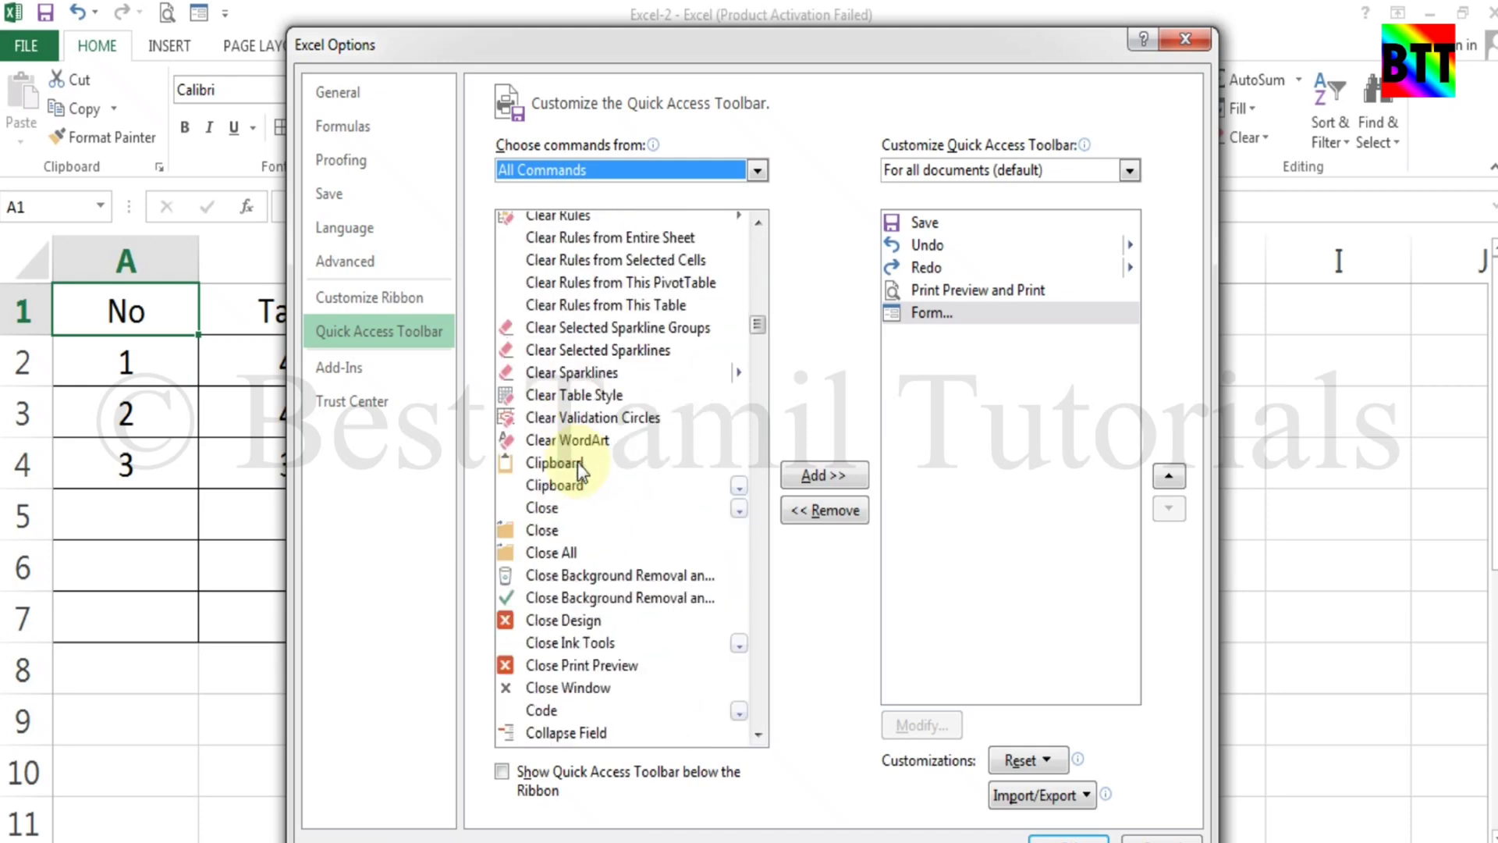
scroll(584, 452, "down", 20)
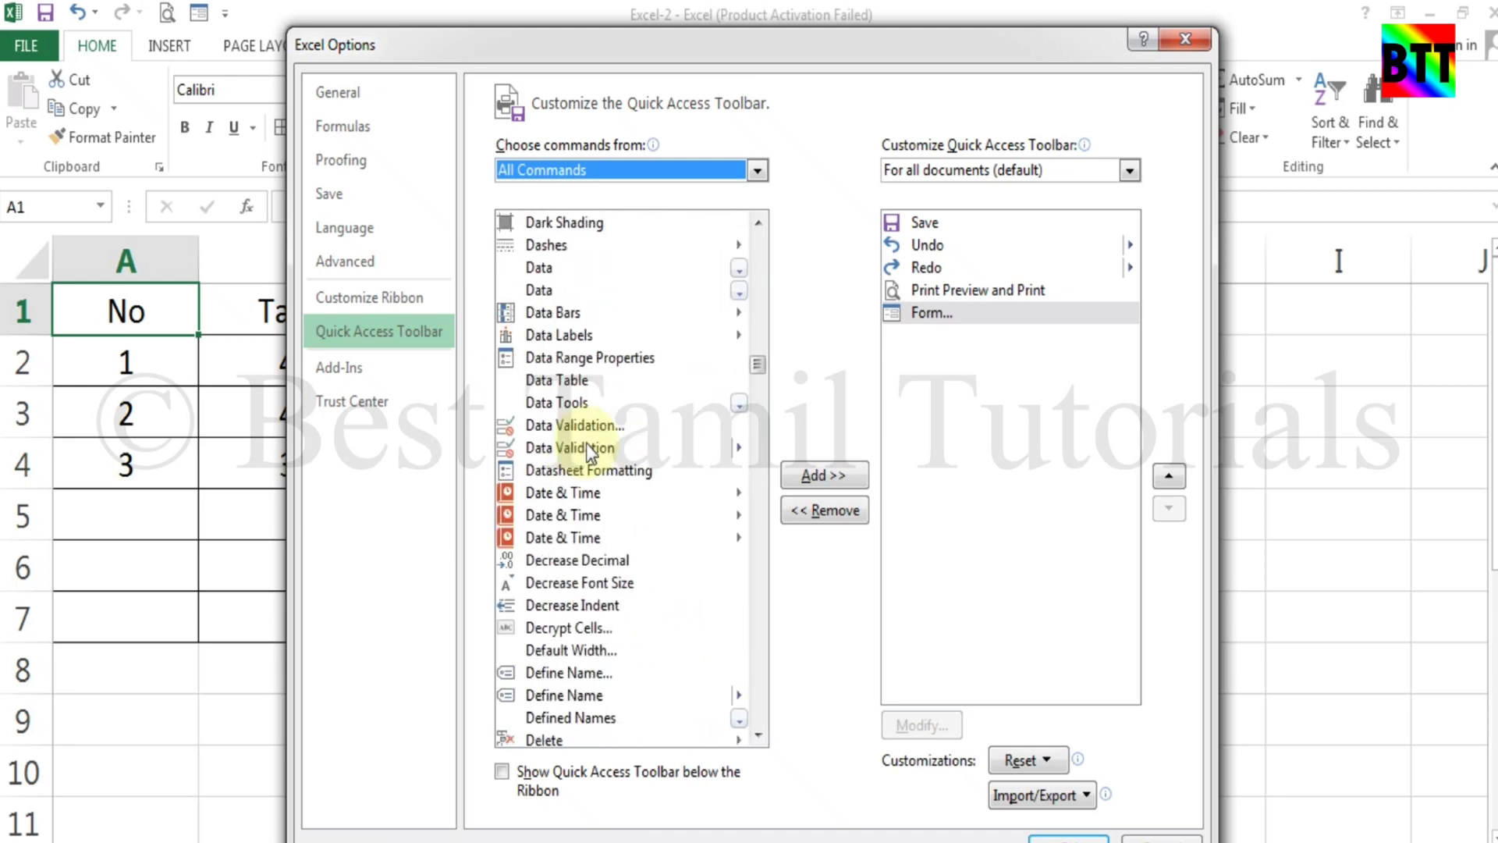
scroll(586, 451, "down", 20)
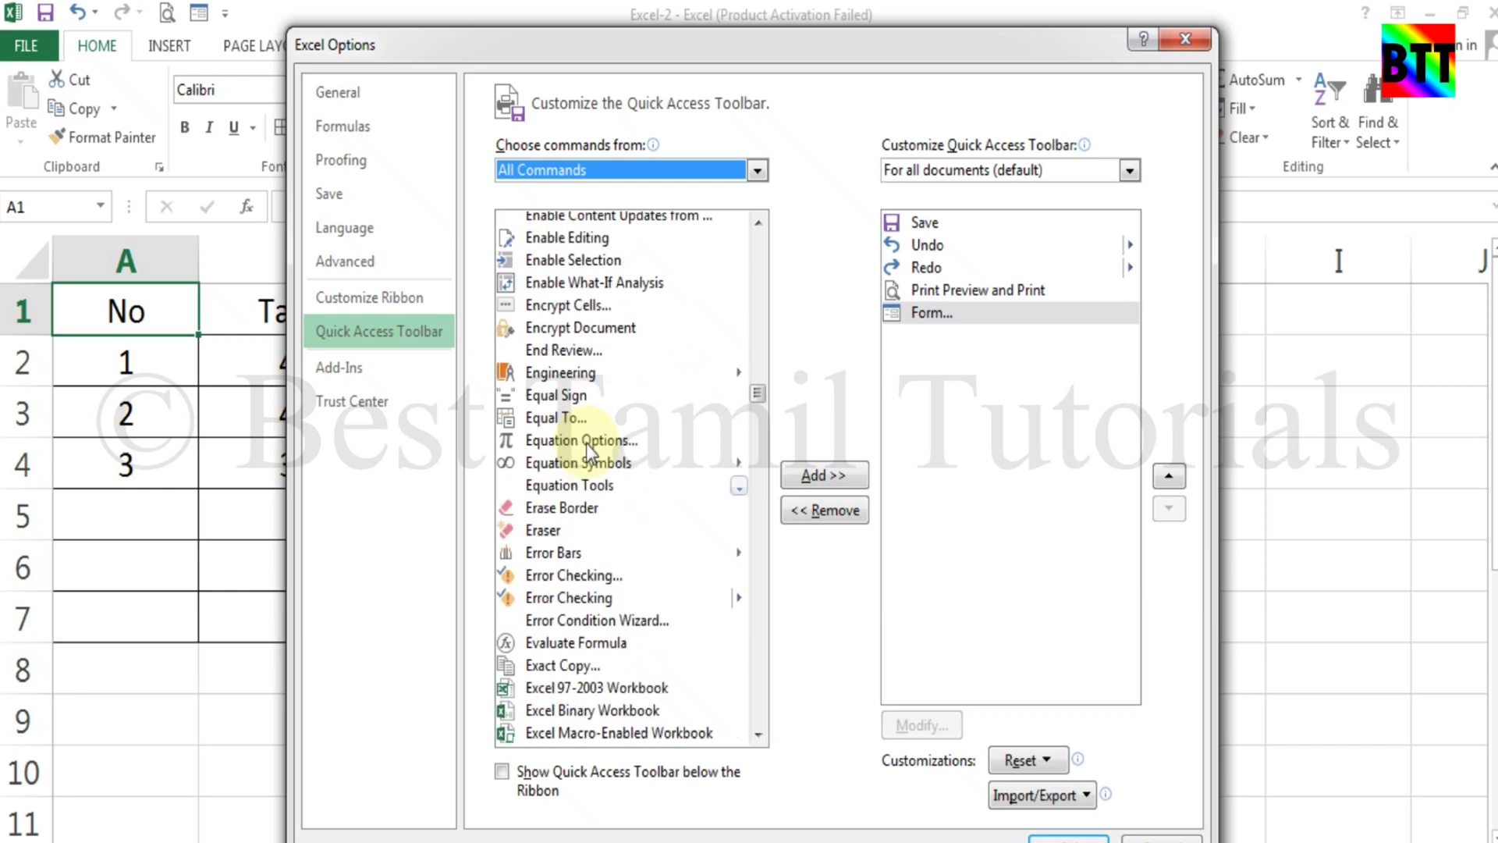
scroll(587, 453, "down", 5)
scroll(586, 443, "down", 8)
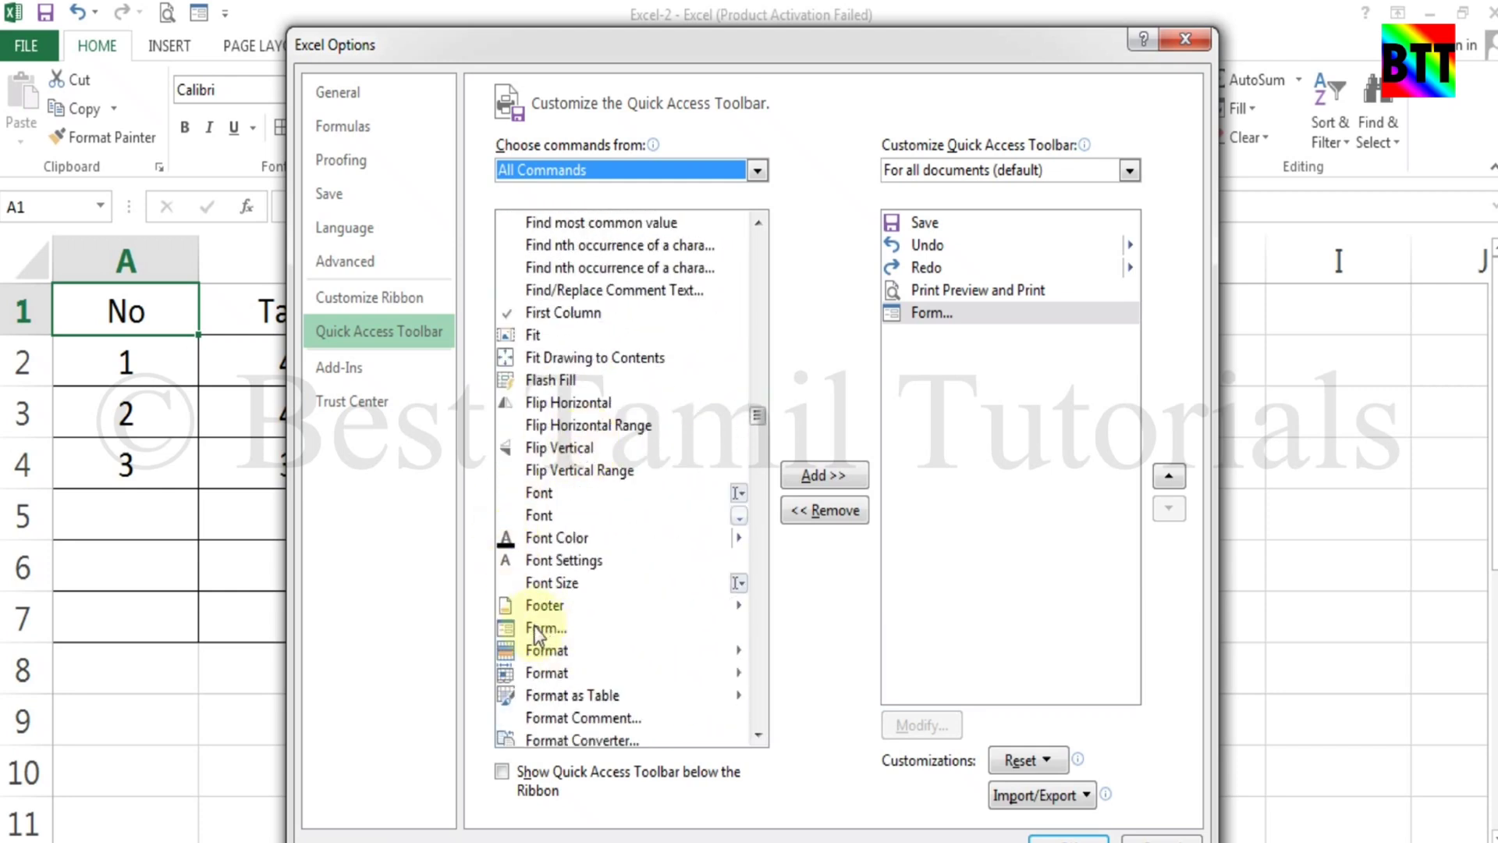
left_click(534, 629)
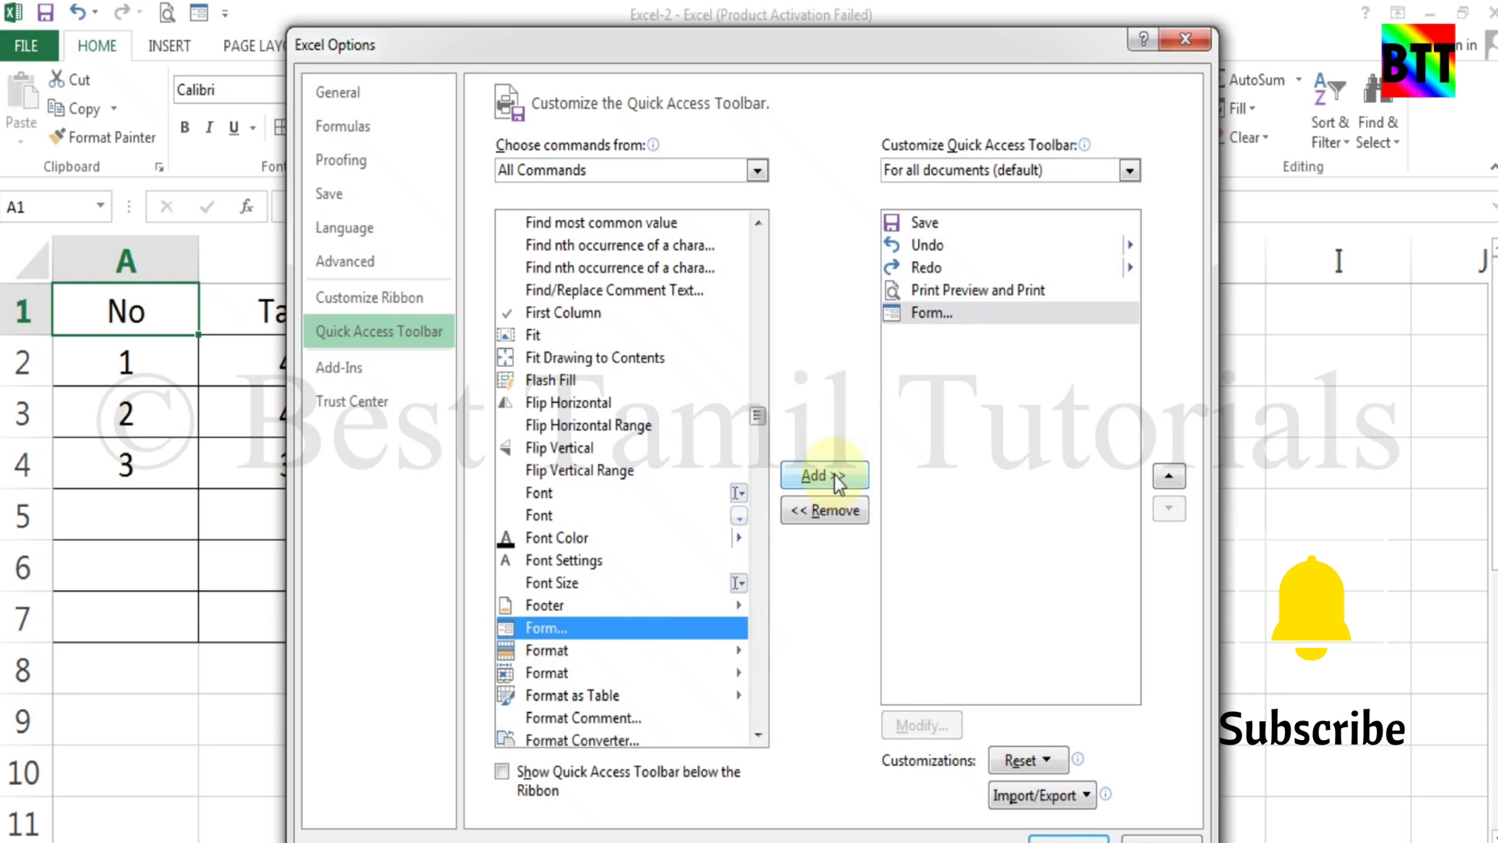
left_click_drag(959, 49, 962, 26)
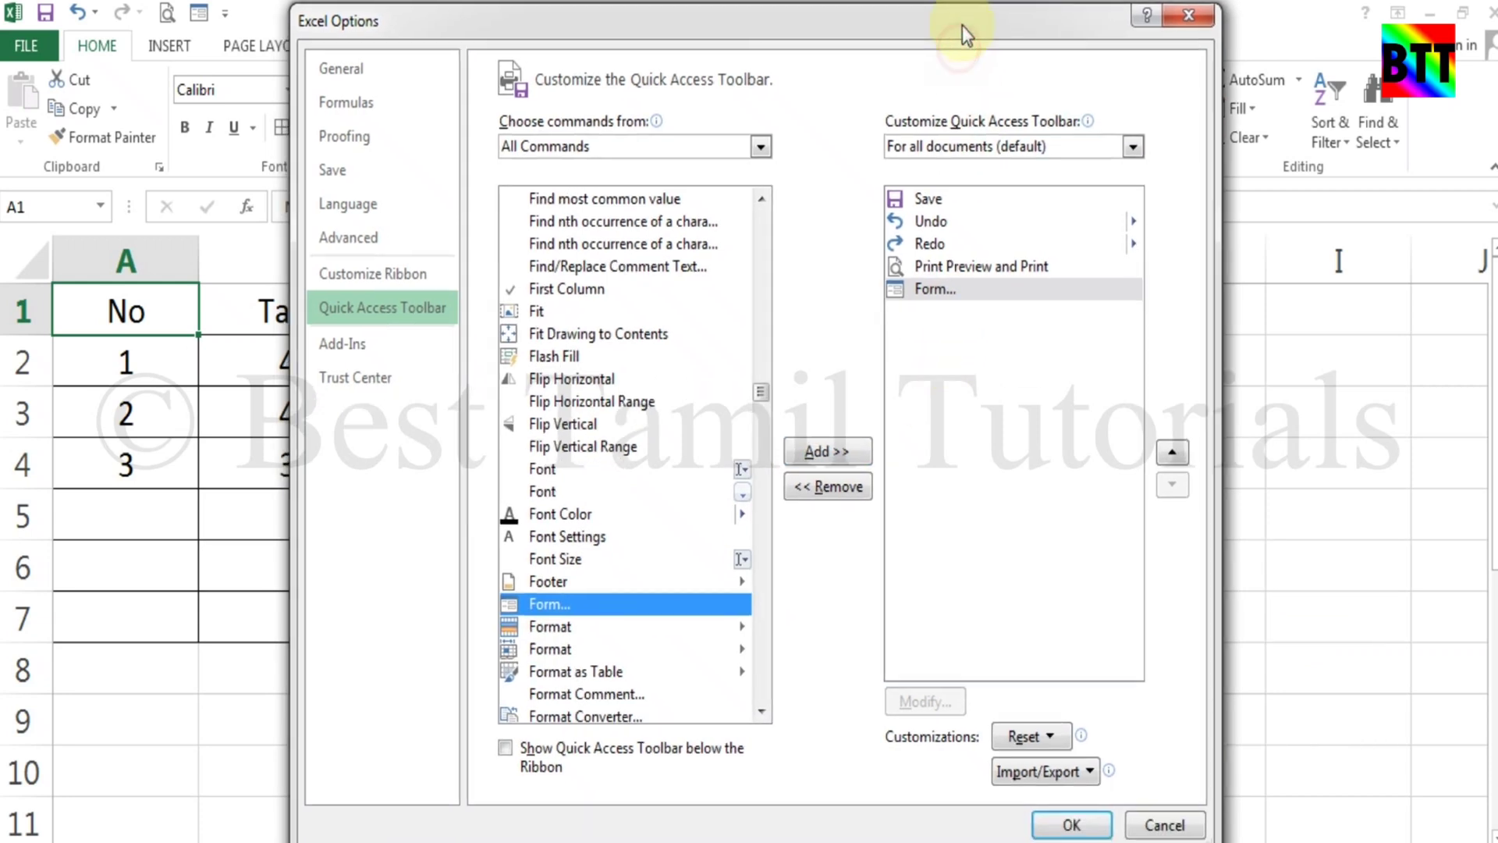
left_click(1071, 825)
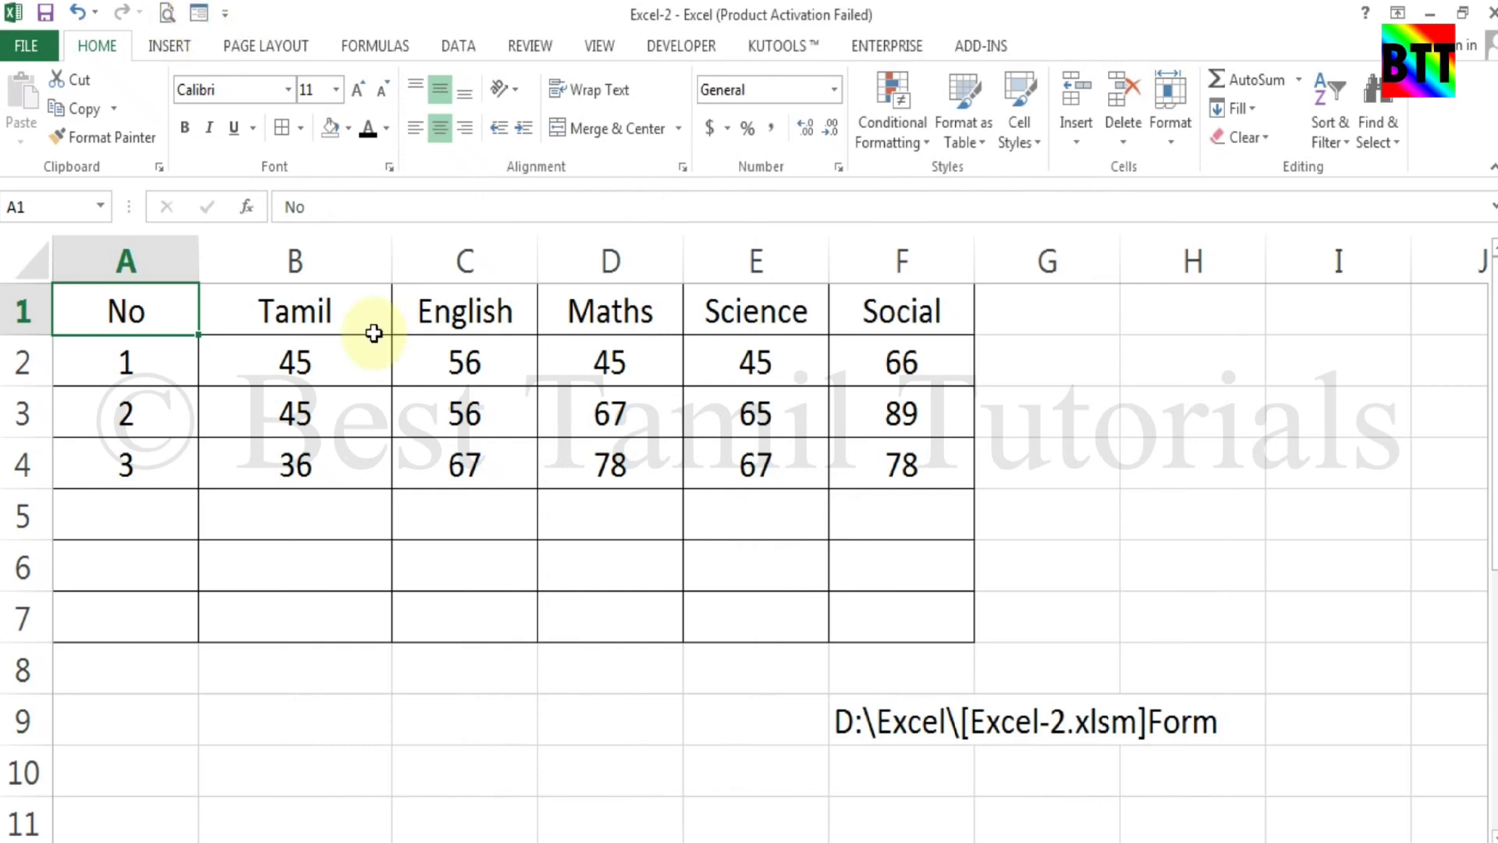
Clear the three records in A2:F4, keeping the column headings and borders
left_click_drag(125, 378, 905, 470)
key("Delete")
left_click(1080, 482)
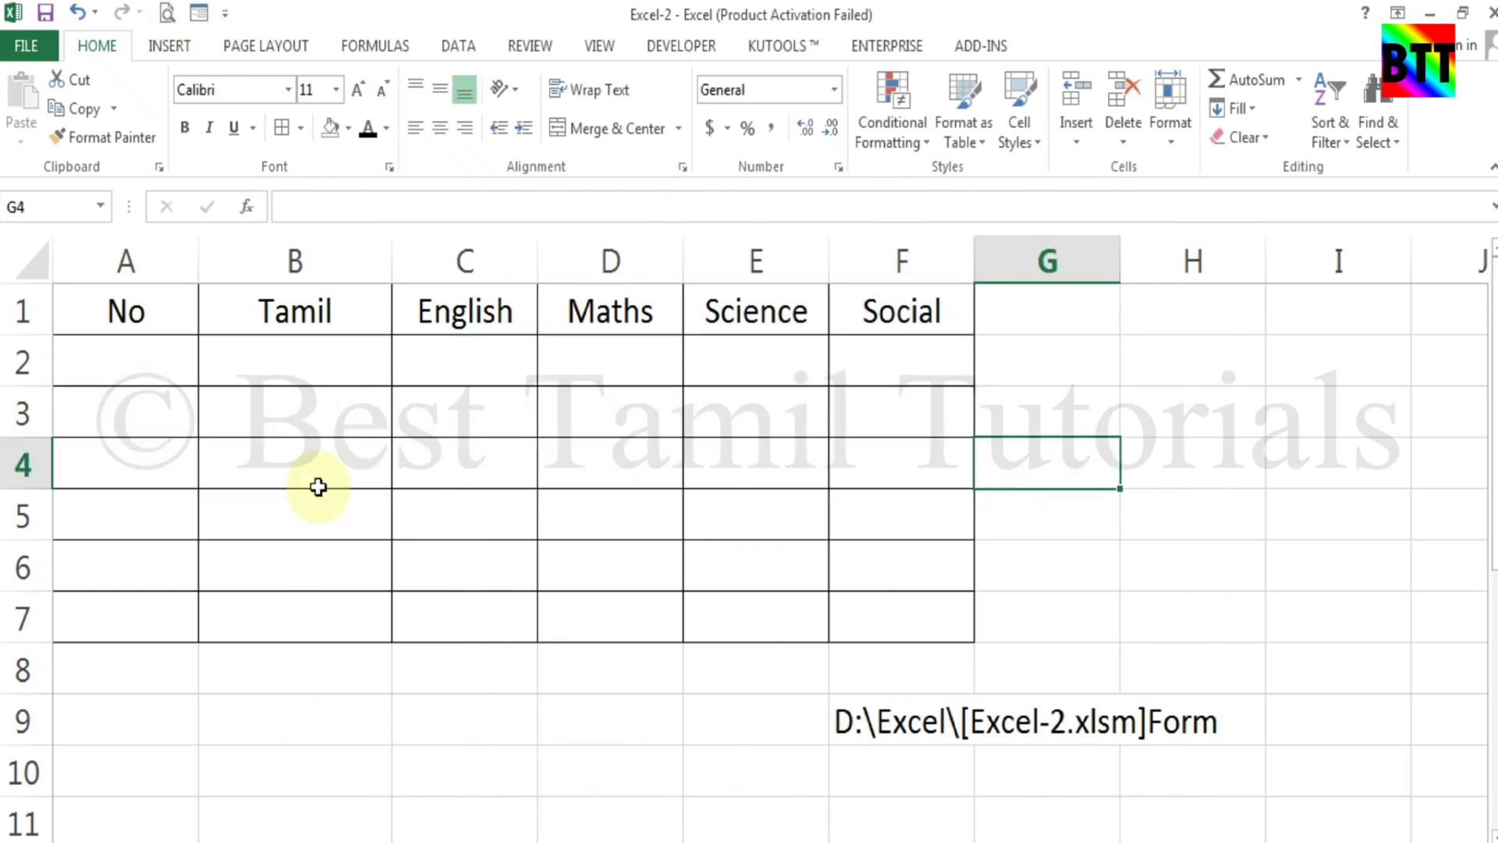
left_click(129, 308)
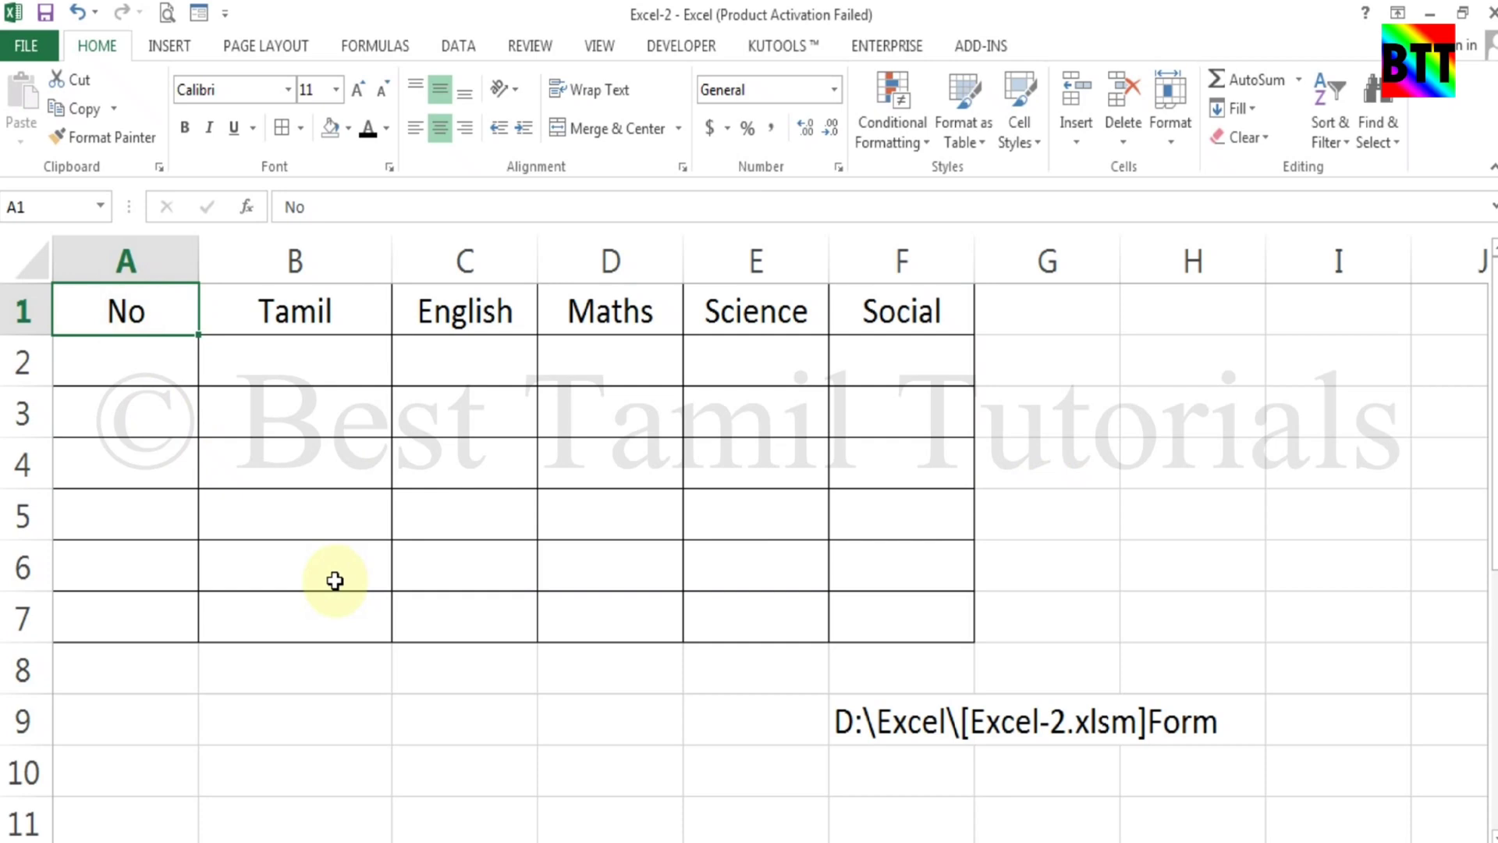
left_click(379, 519)
left_click(624, 472)
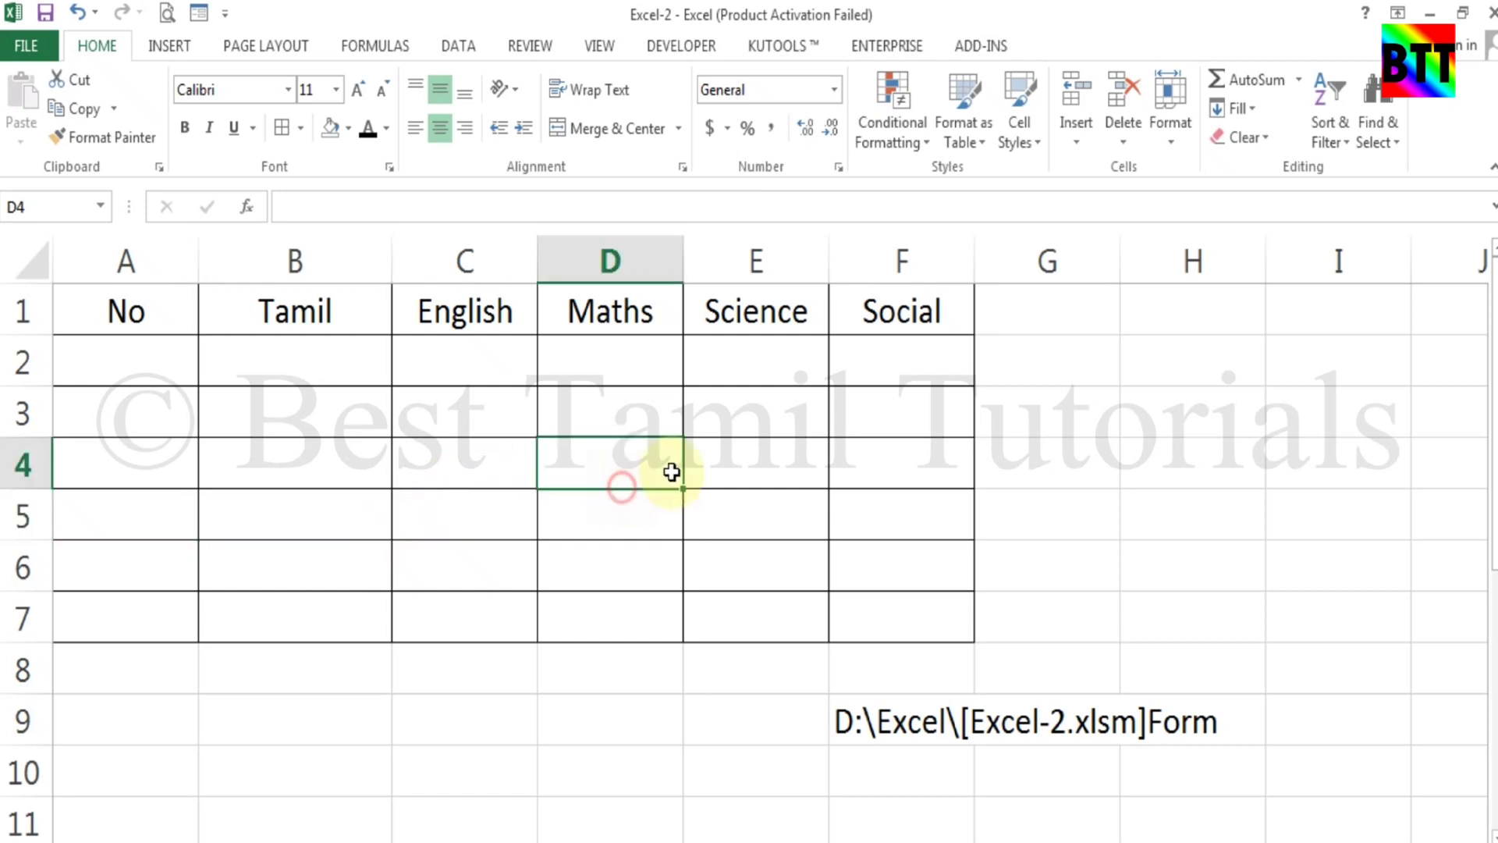
left_click(1190, 427)
left_click(1321, 378)
left_click(1154, 413)
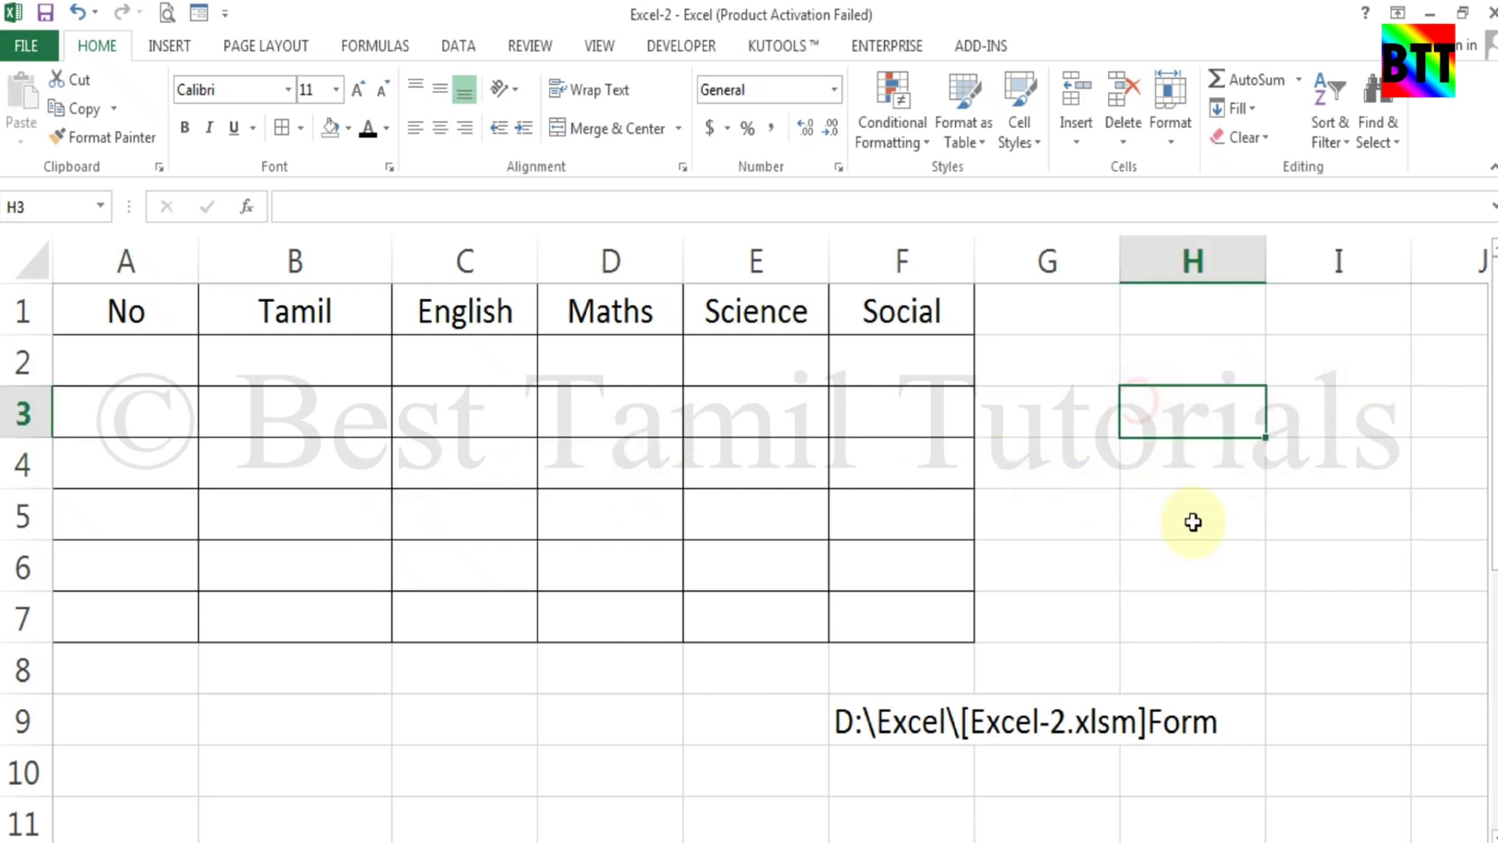
left_click(1202, 460)
left_click(1153, 360)
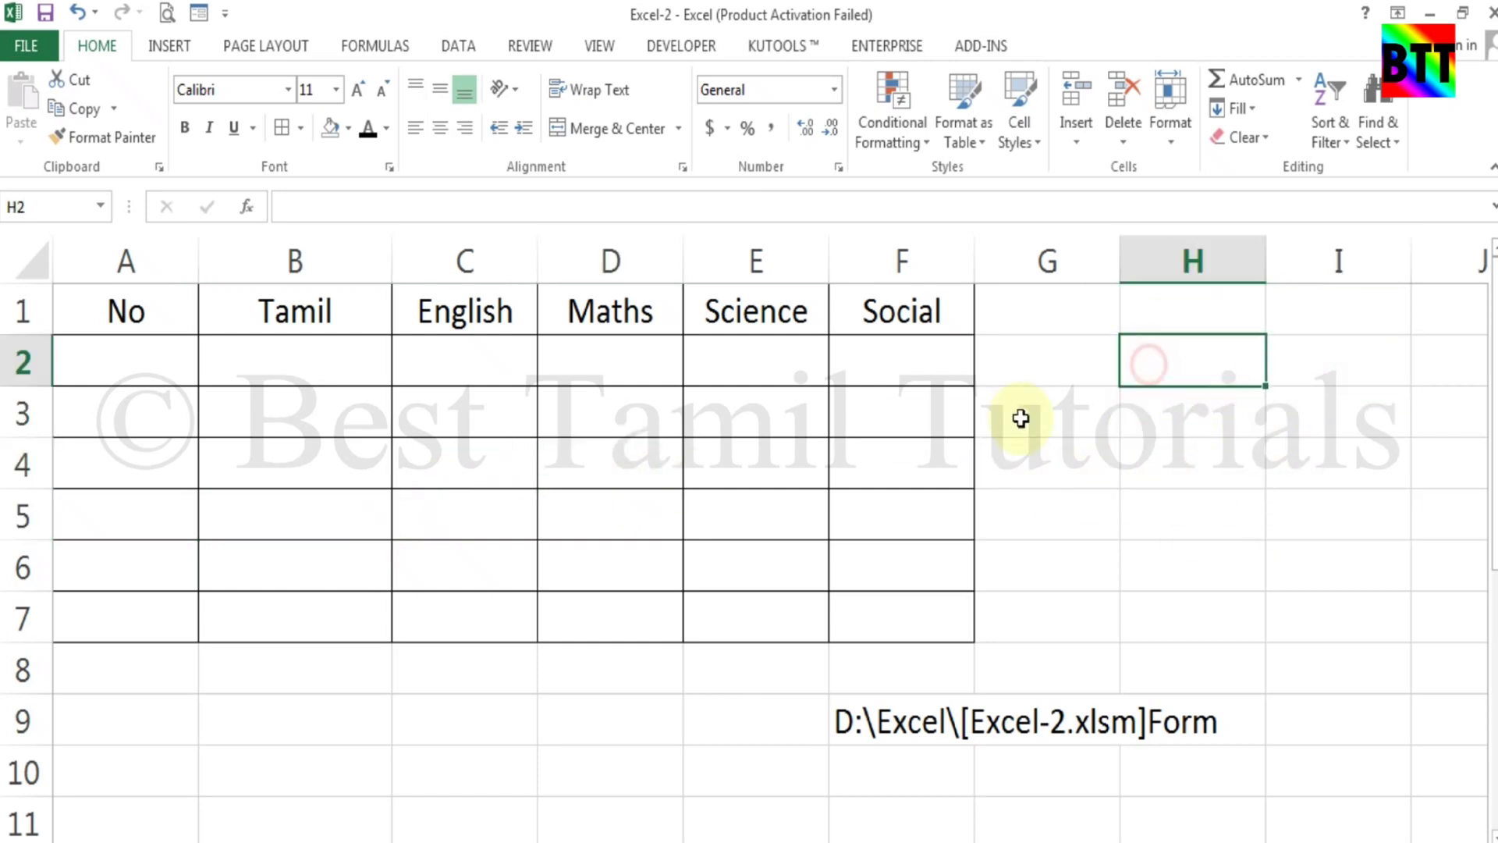
Open the data form from cell A1 using the first row as column labels, check its fields, and close it
left_click(154, 311)
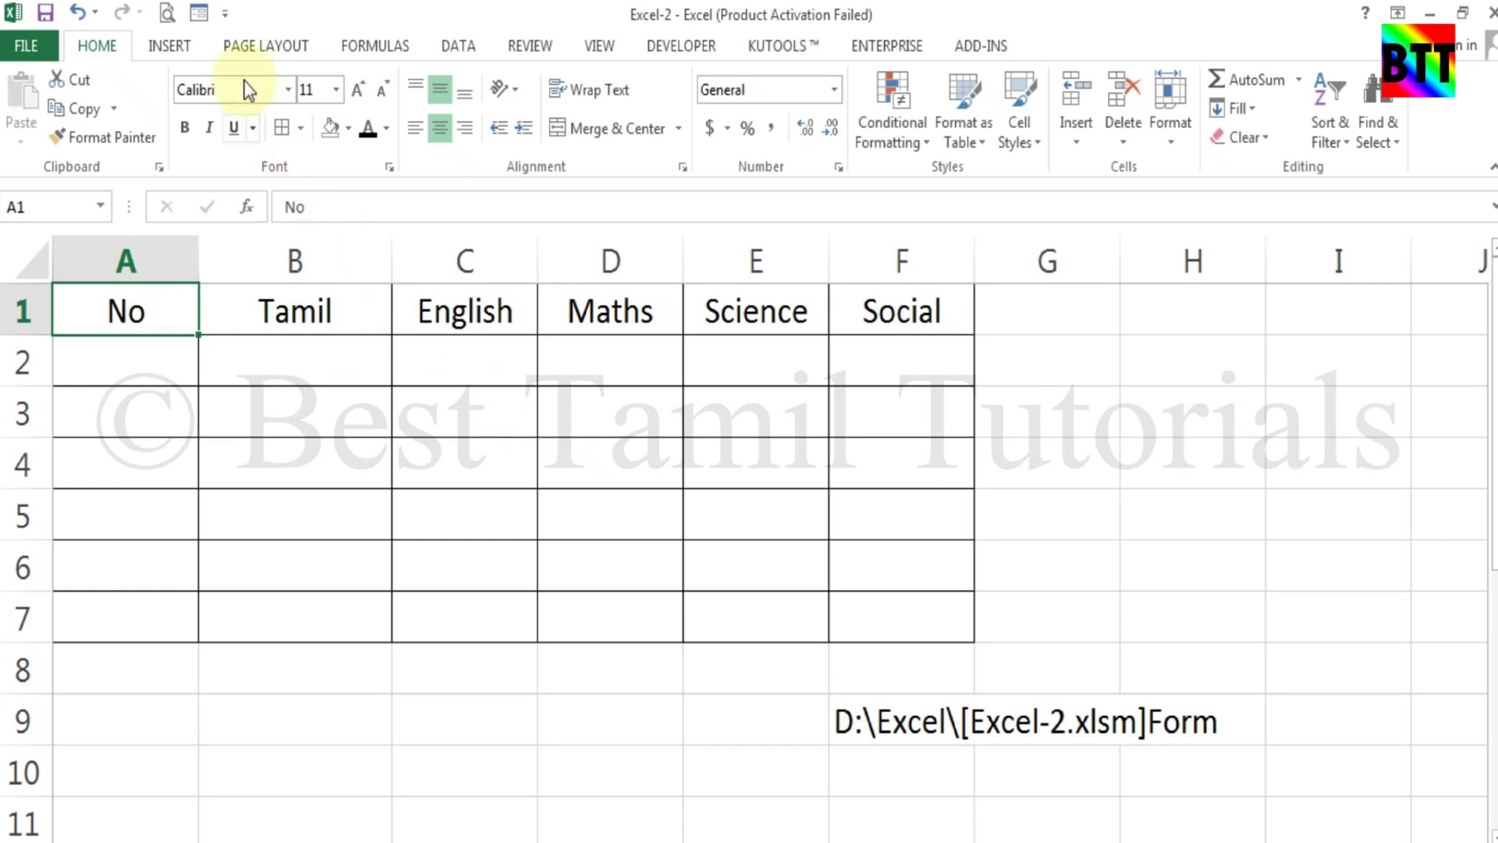
left_click(202, 17)
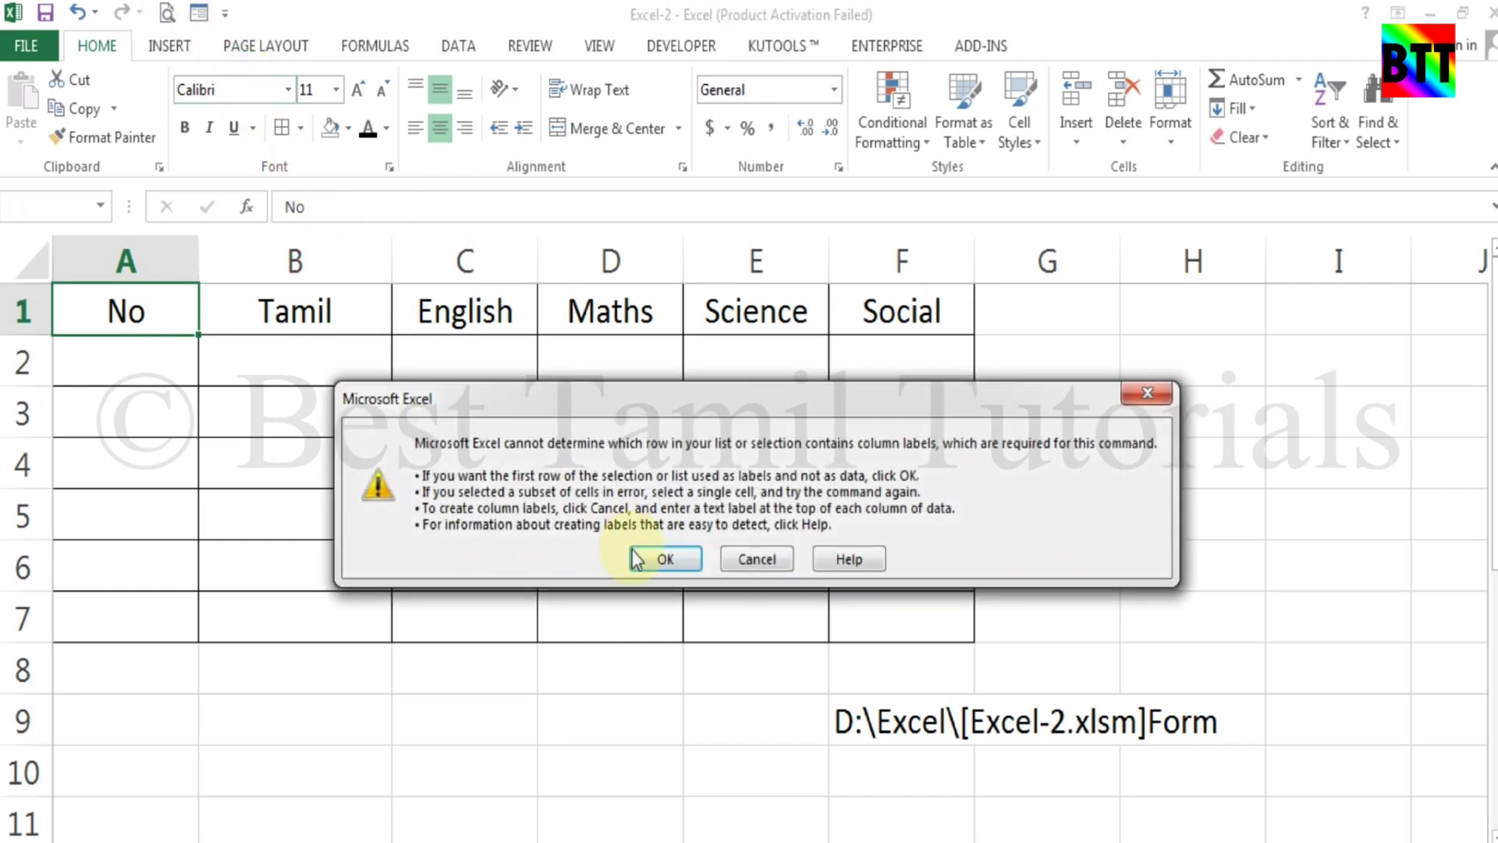
left_click(572, 558)
left_click(203, 13)
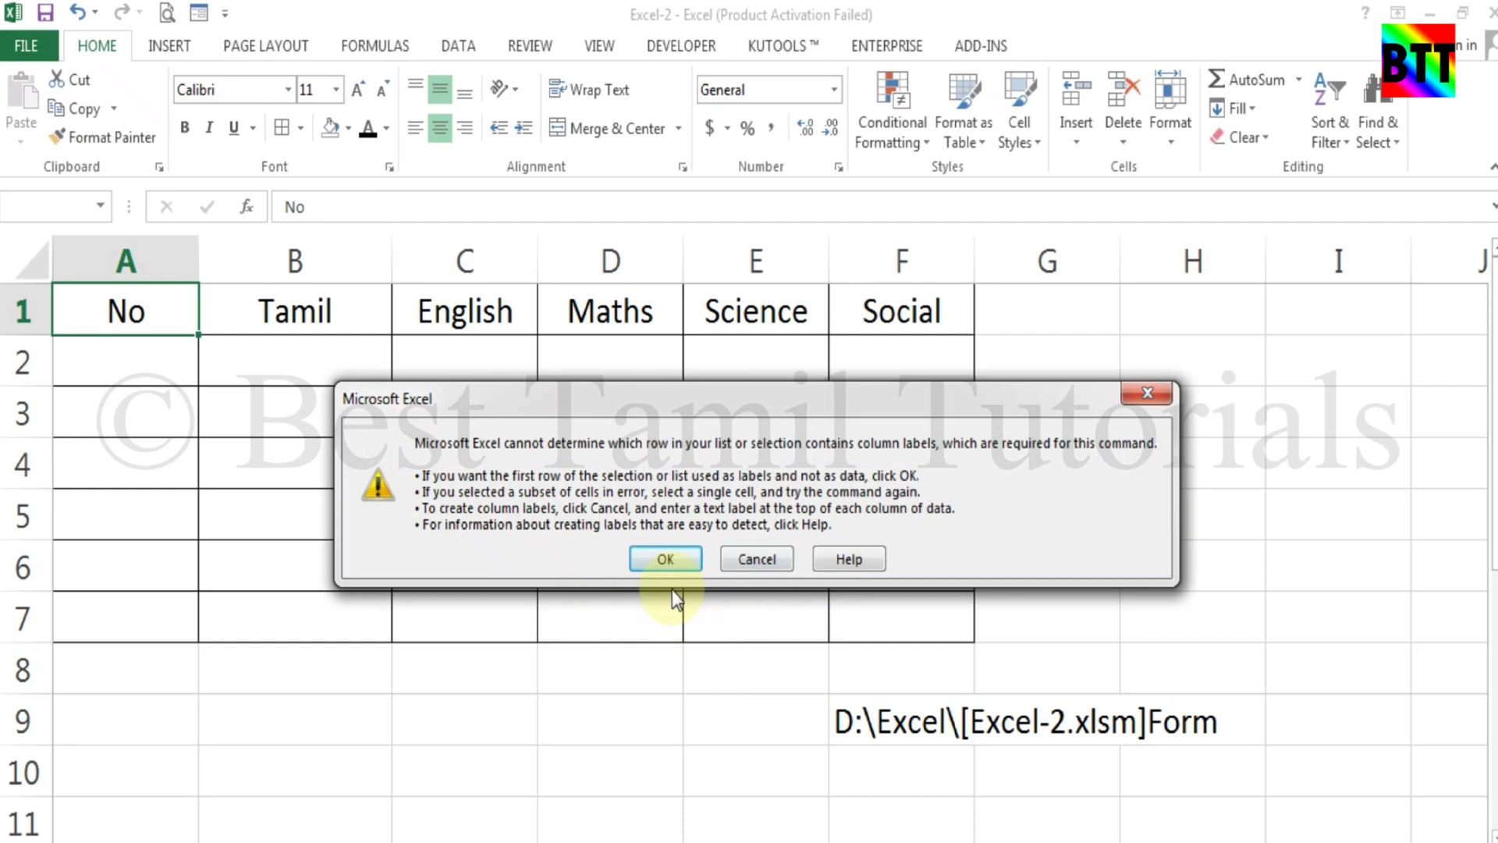
left_click(670, 565)
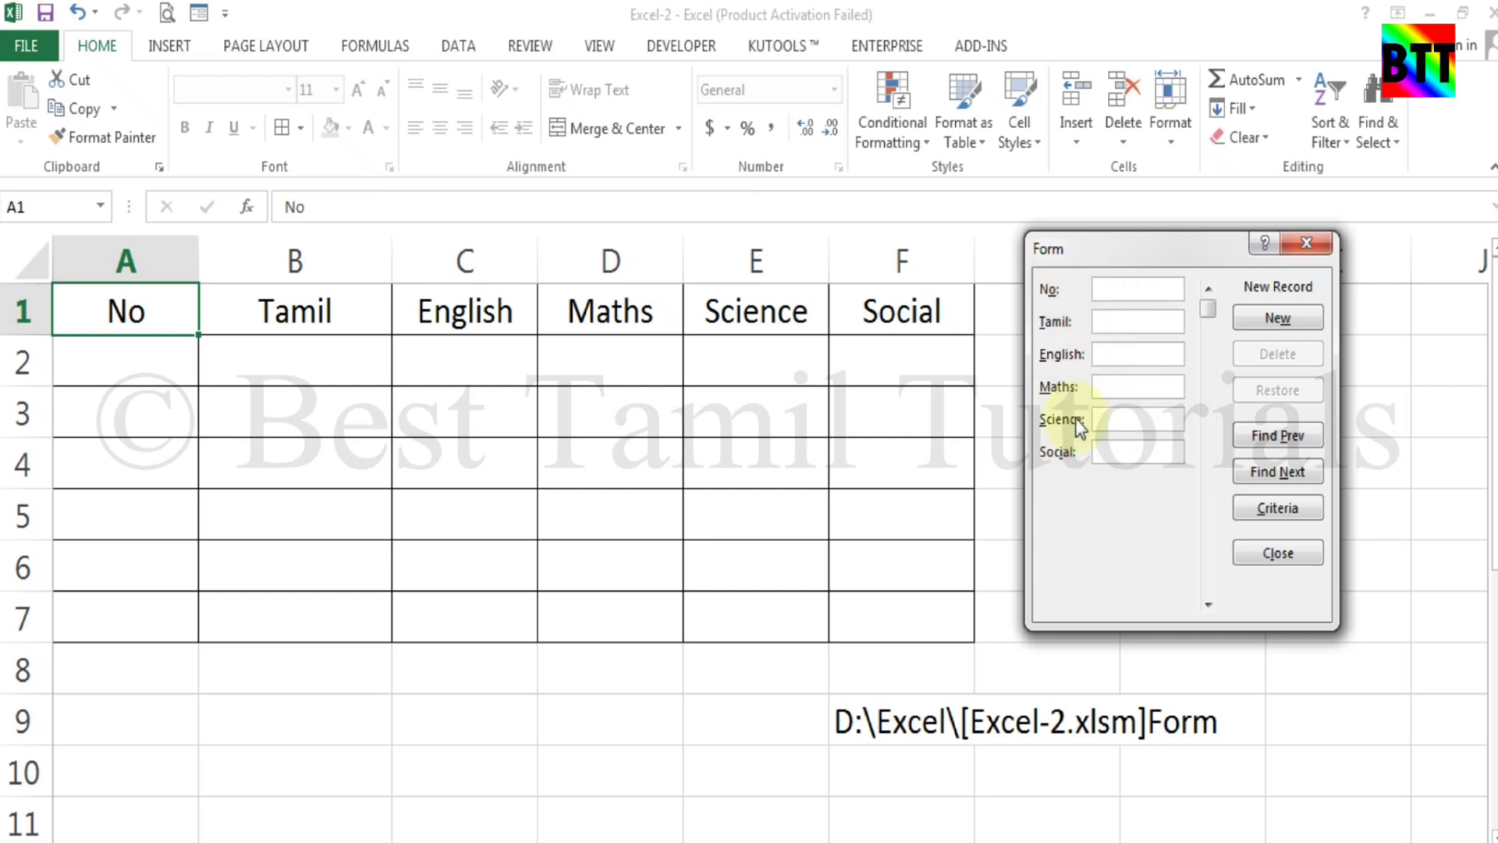
left_click(1306, 243)
left_click(1057, 326)
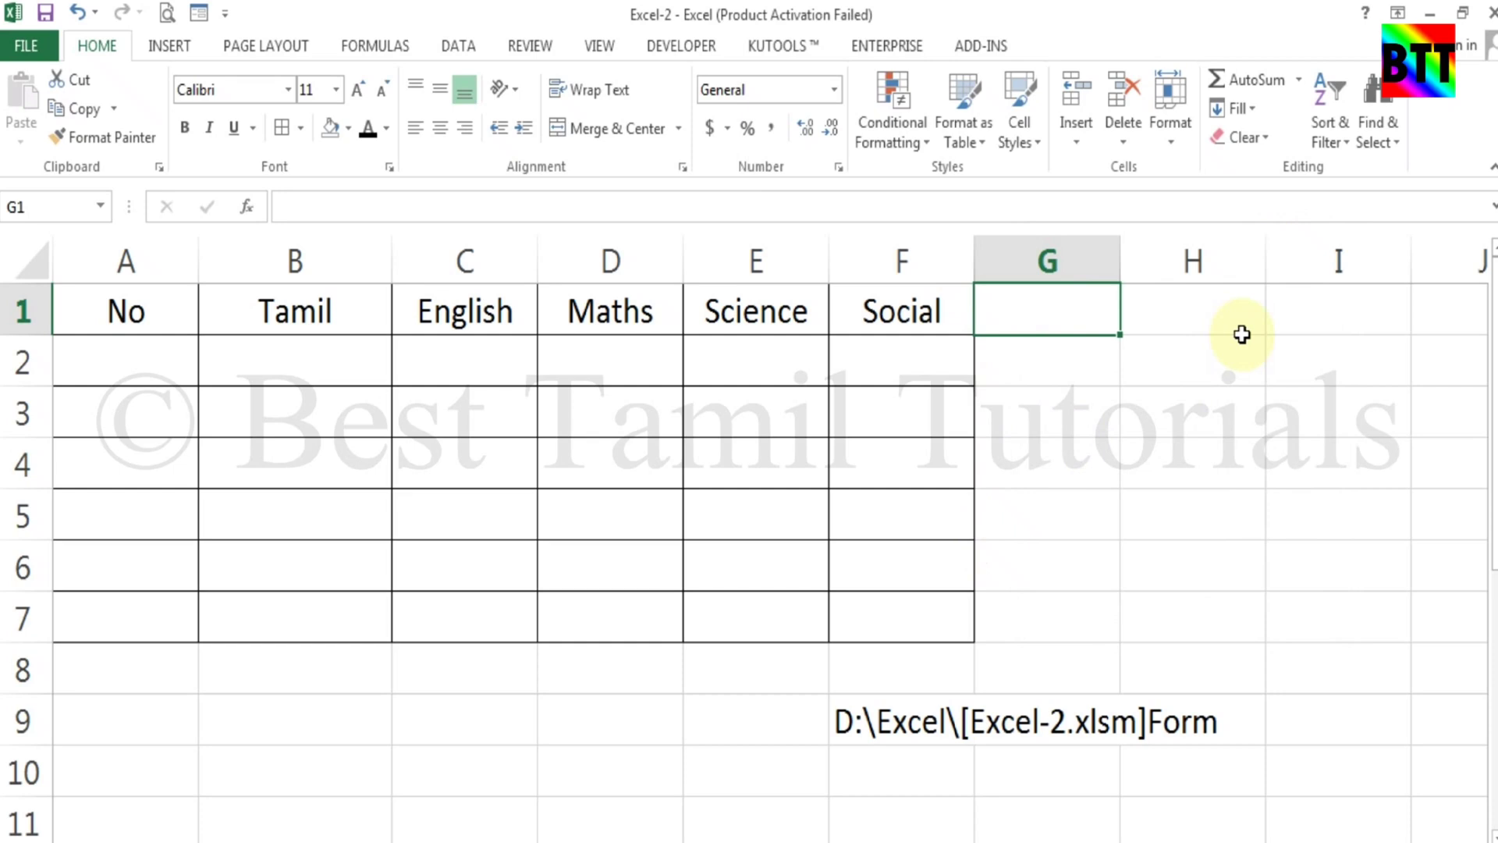
type("Sc")
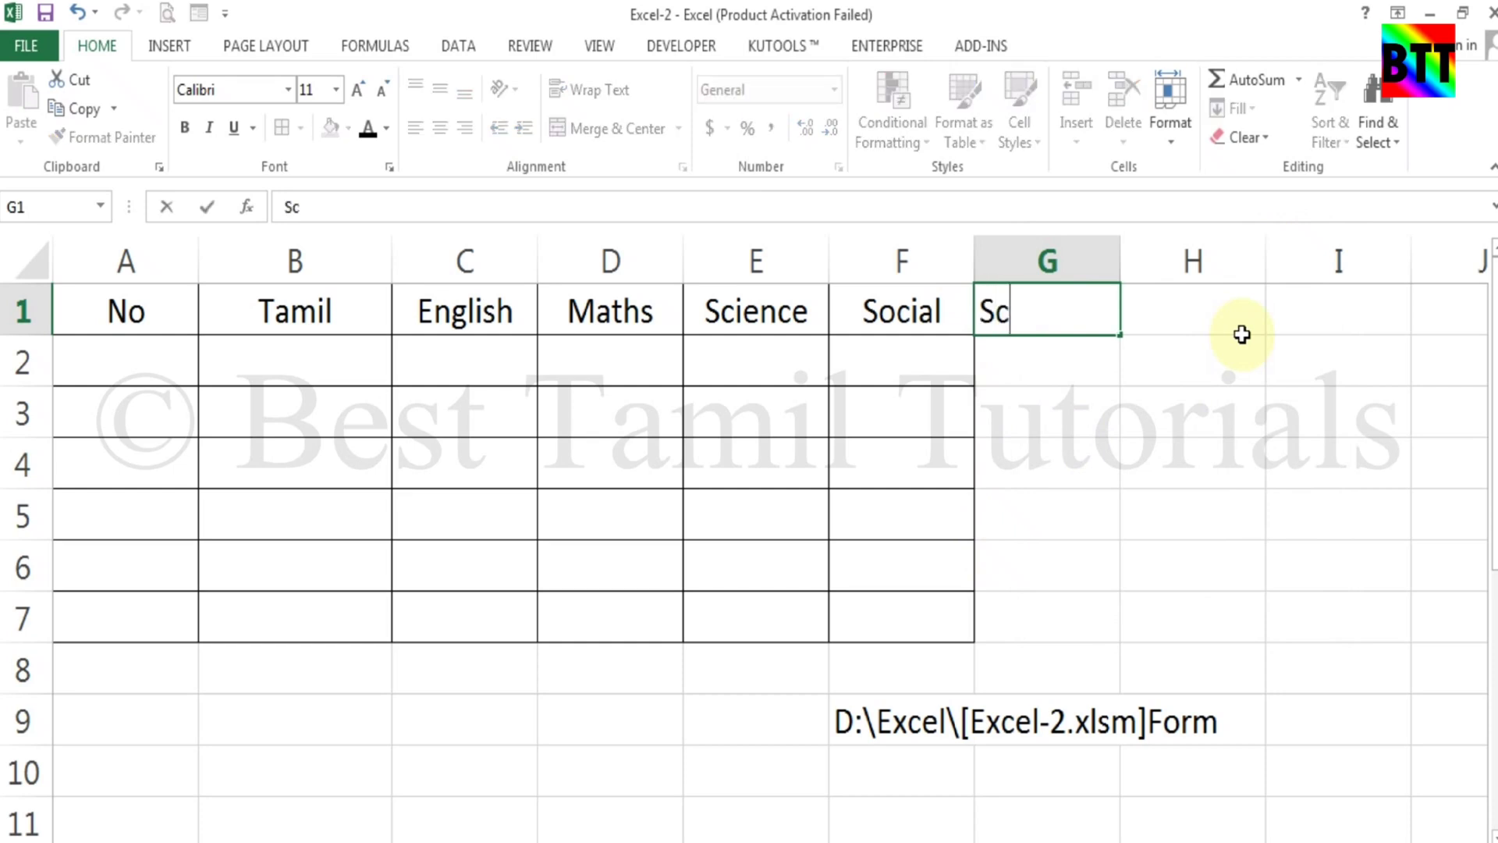
type("ience")
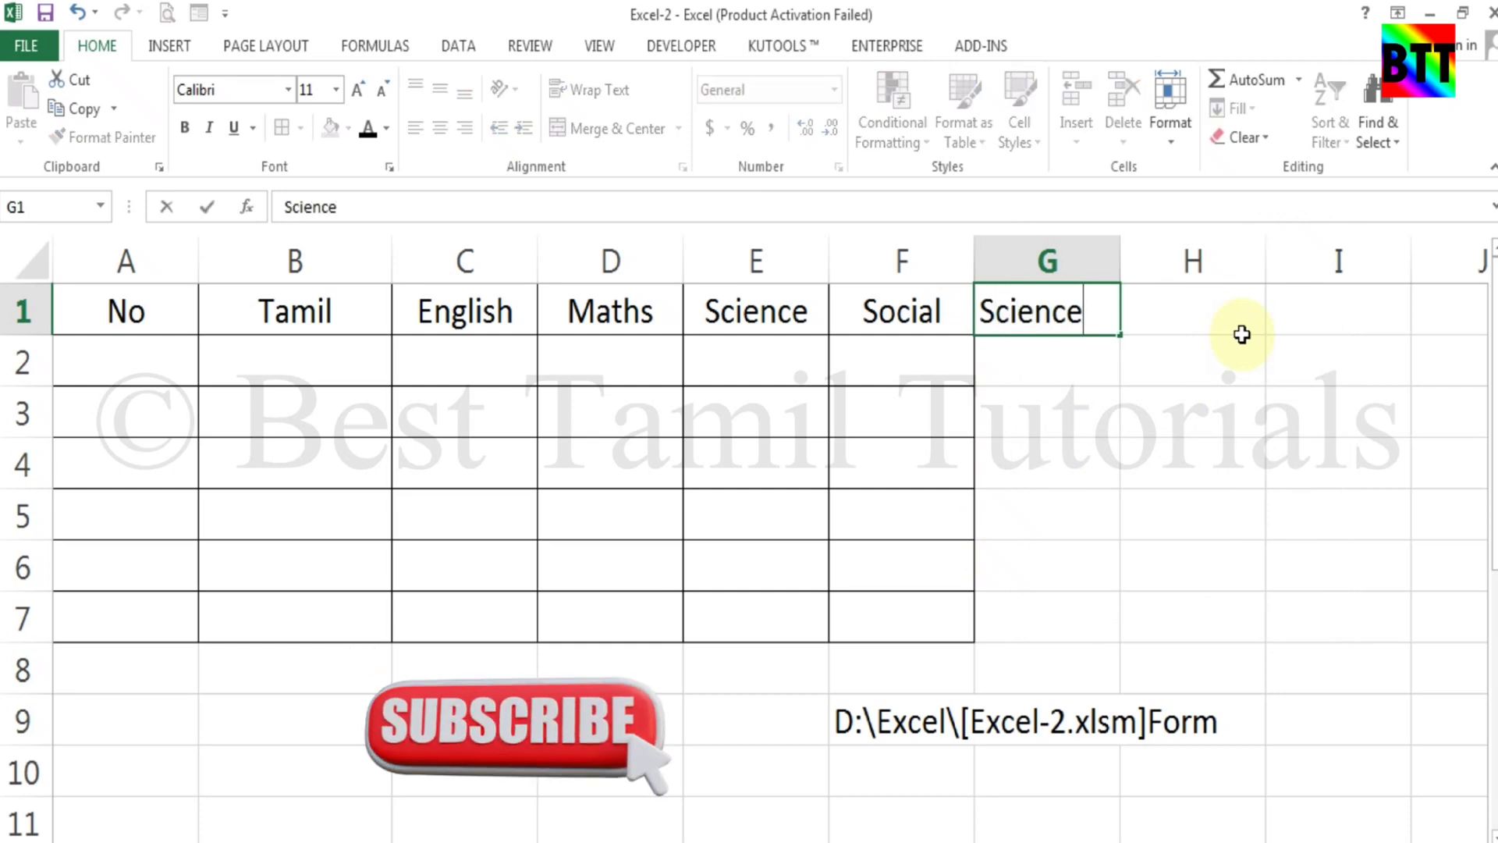
key("Return")
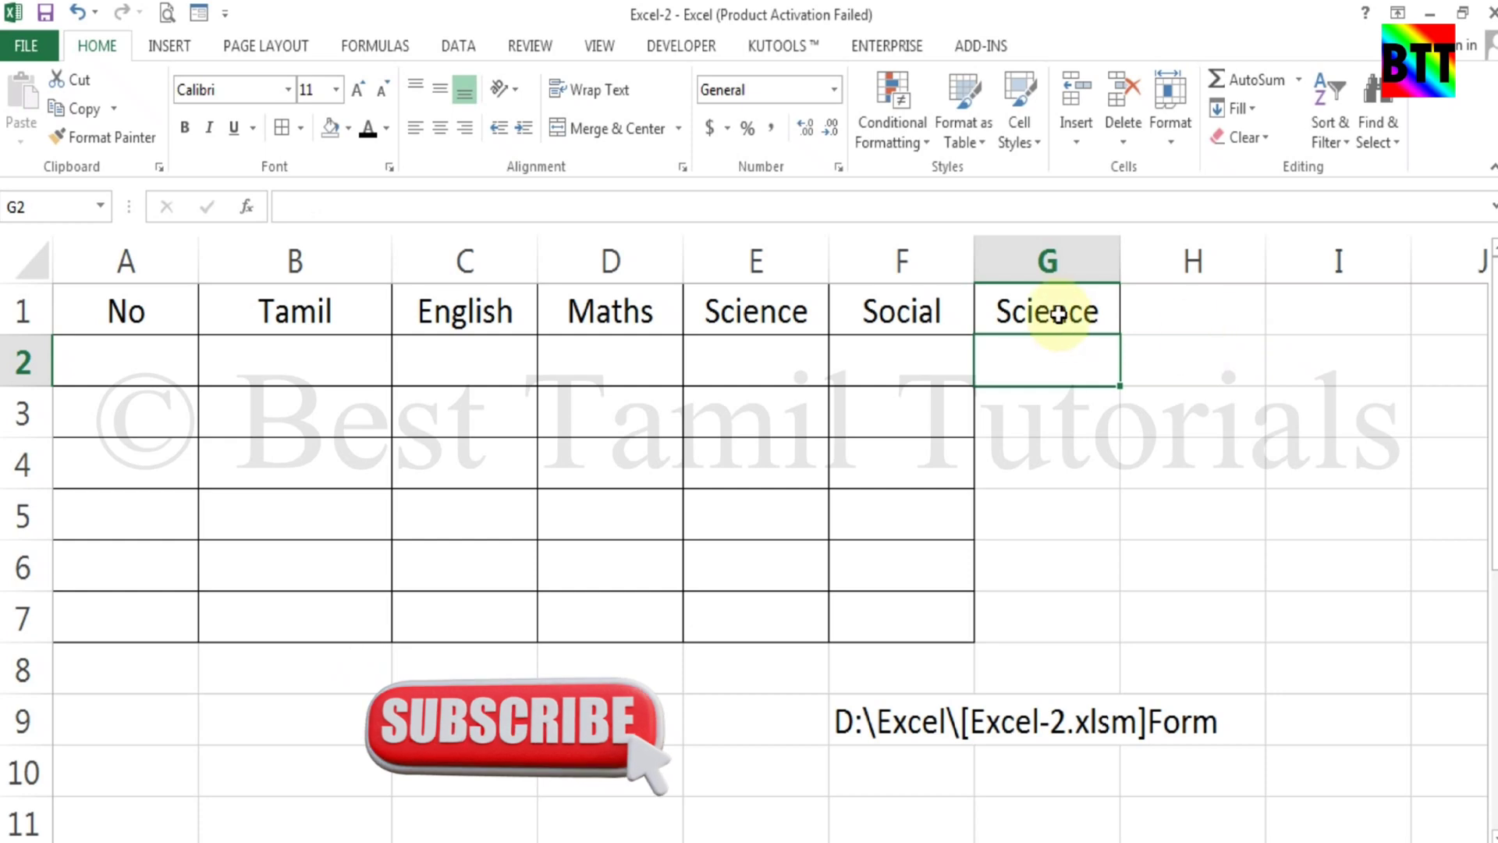
key("Up")
key("Delete")
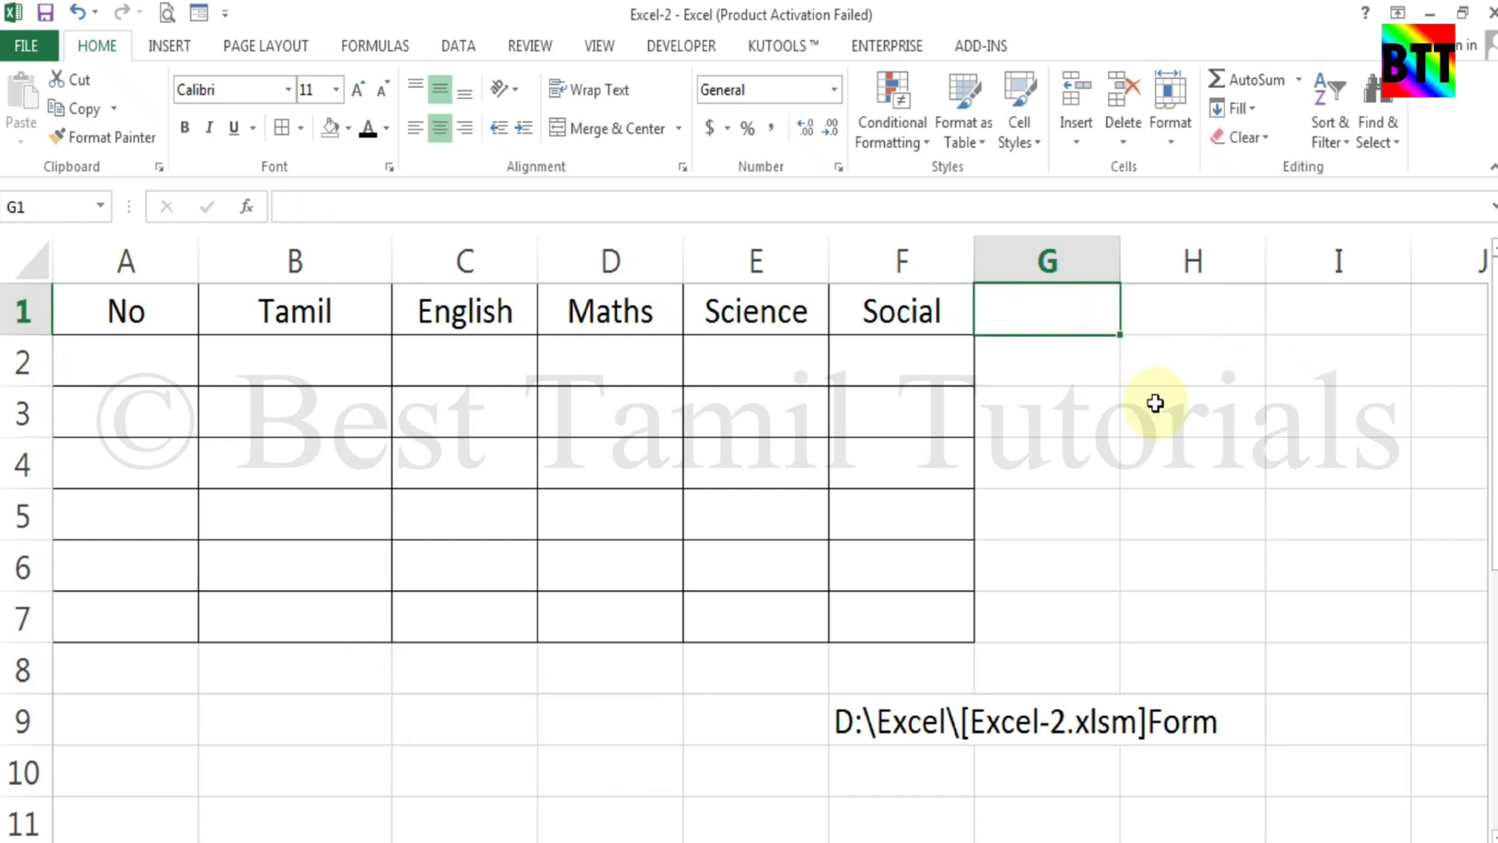
Enter the heading Games in G1 and apply borders to G1:G7 to extend the table
type("Games")
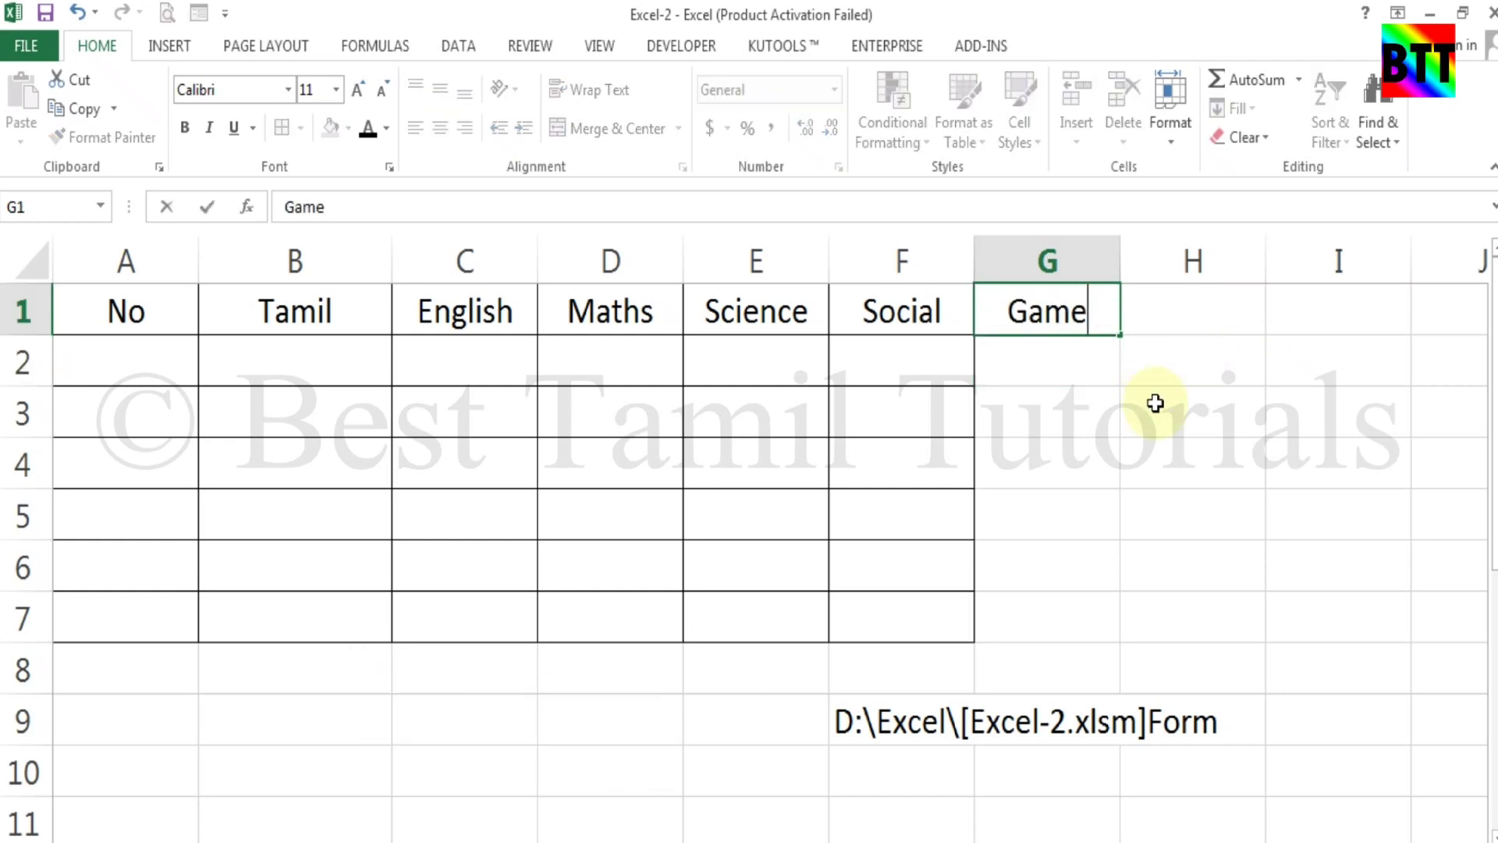
key("Return")
left_click_drag(1043, 310, 1041, 616)
left_click(282, 127)
left_click(854, 501)
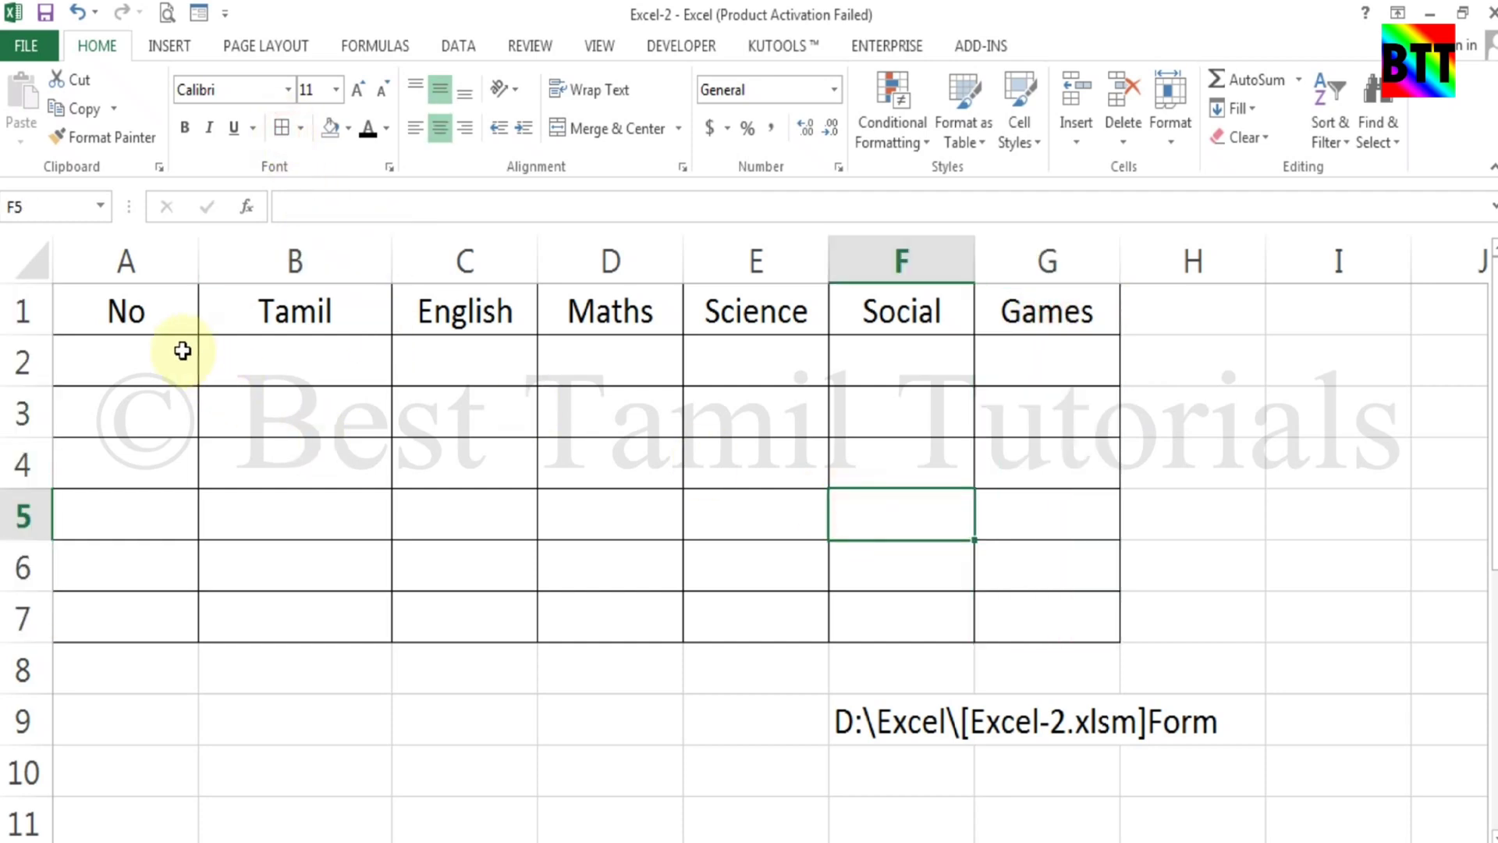
left_click(153, 296)
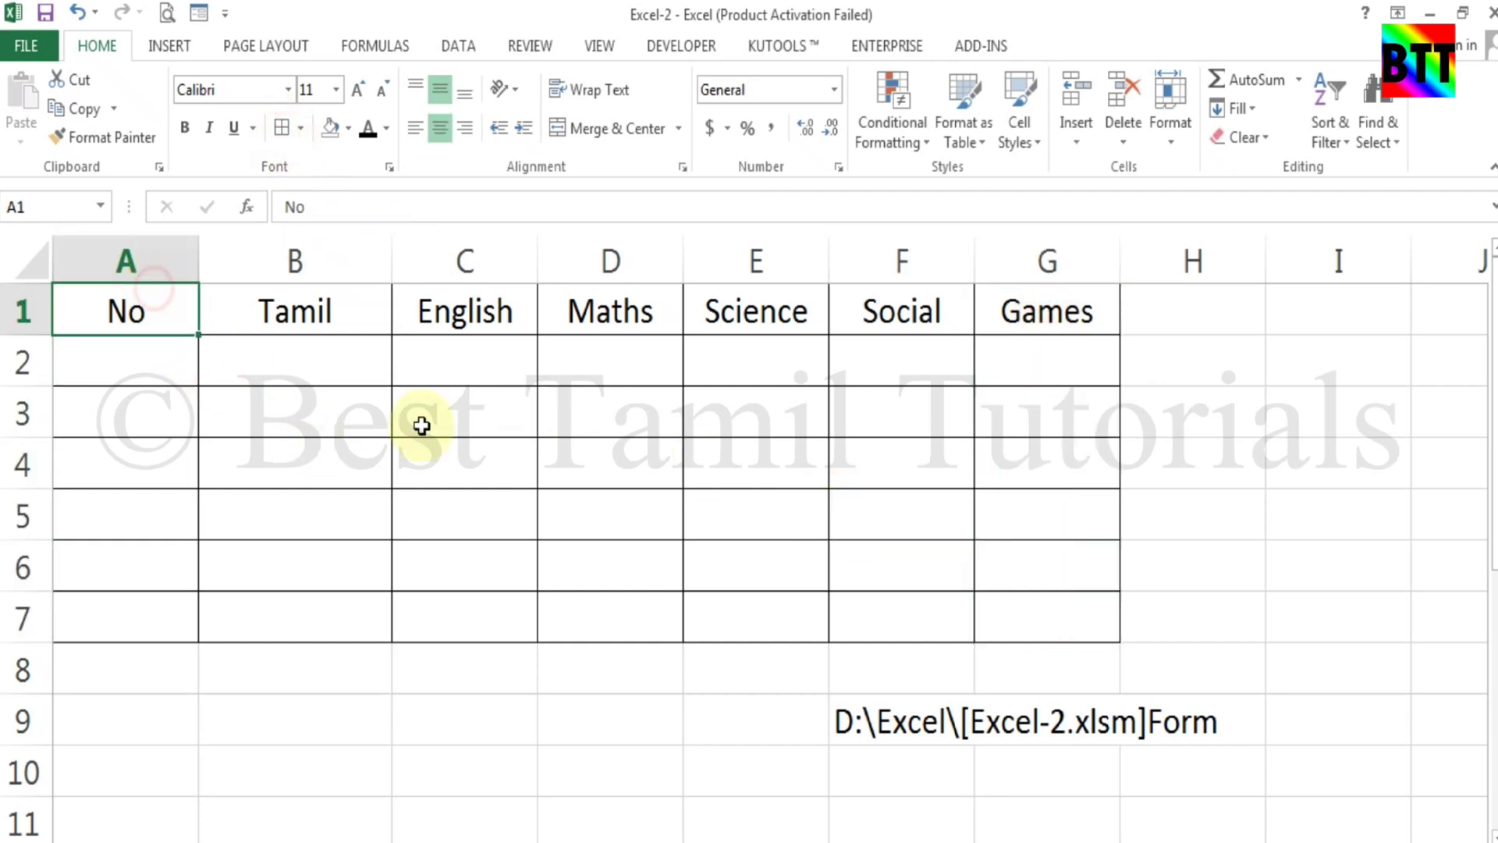
Open the data form with the first row as column labels and move it beside the marks table
left_click(199, 12)
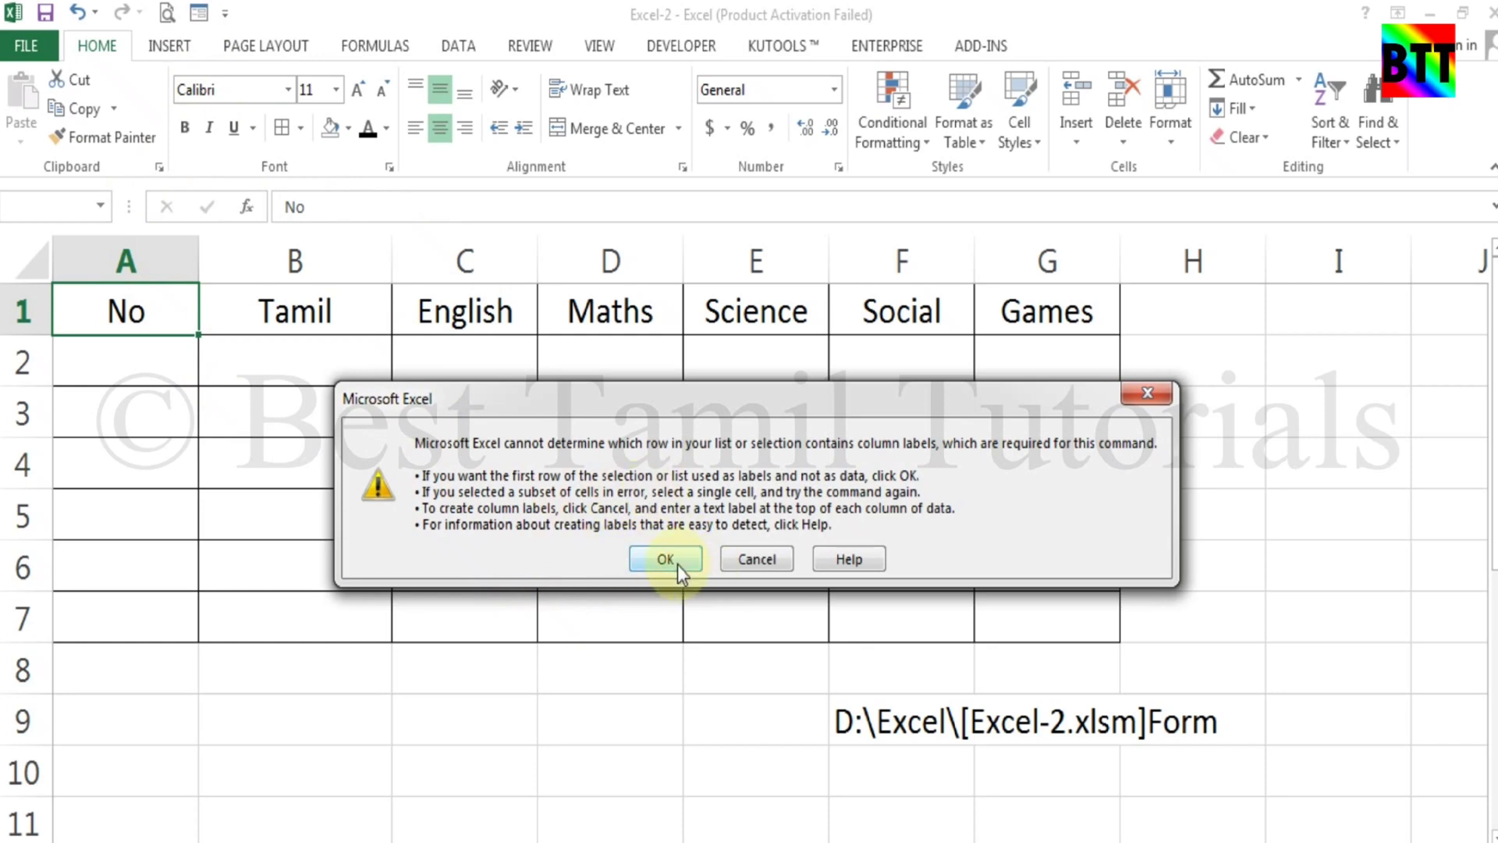
left_click(654, 561)
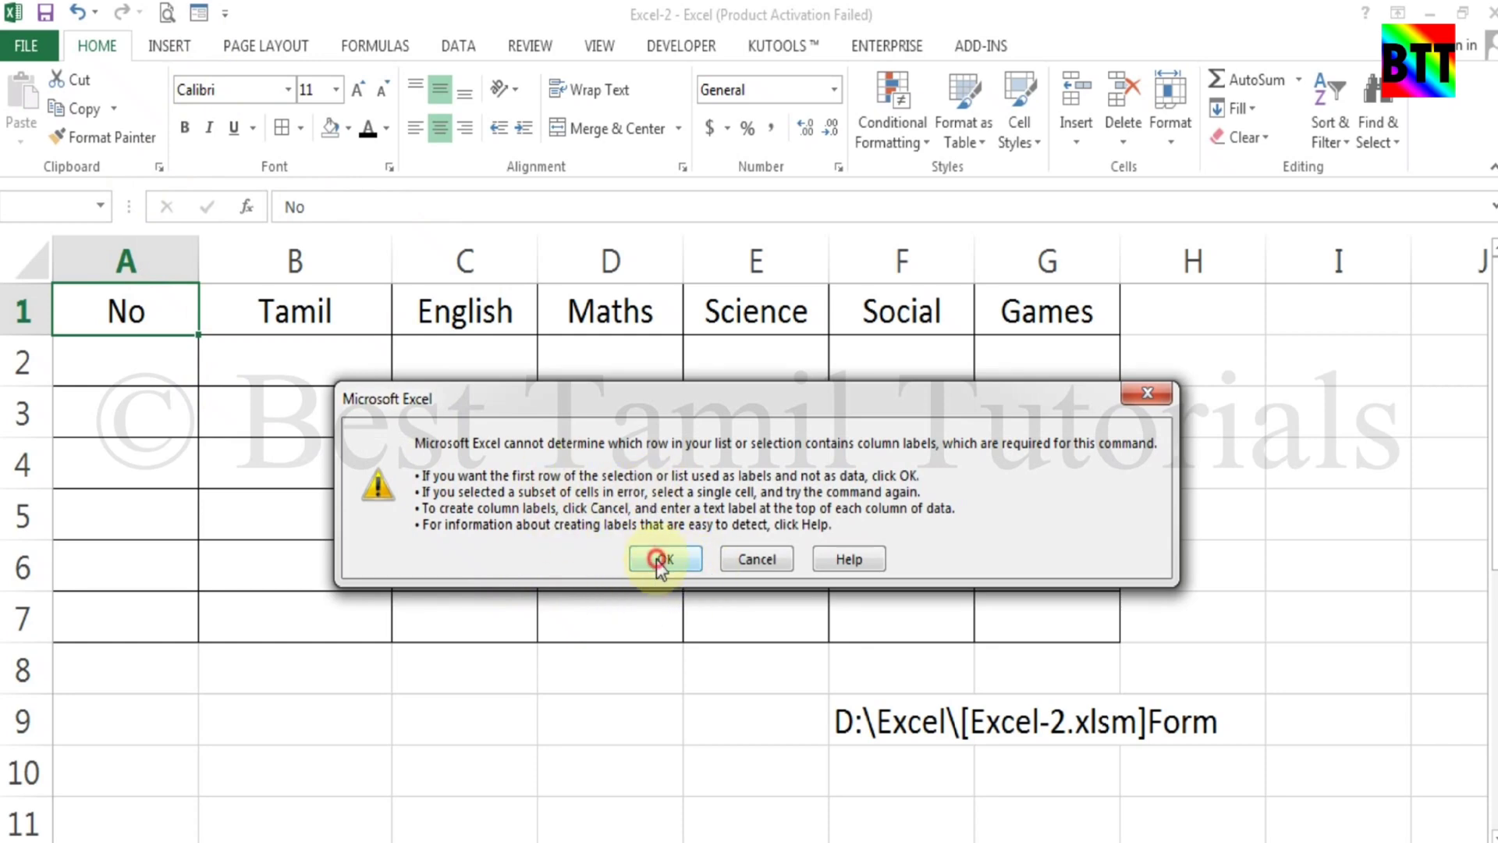
left_click_drag(1136, 242, 1270, 261)
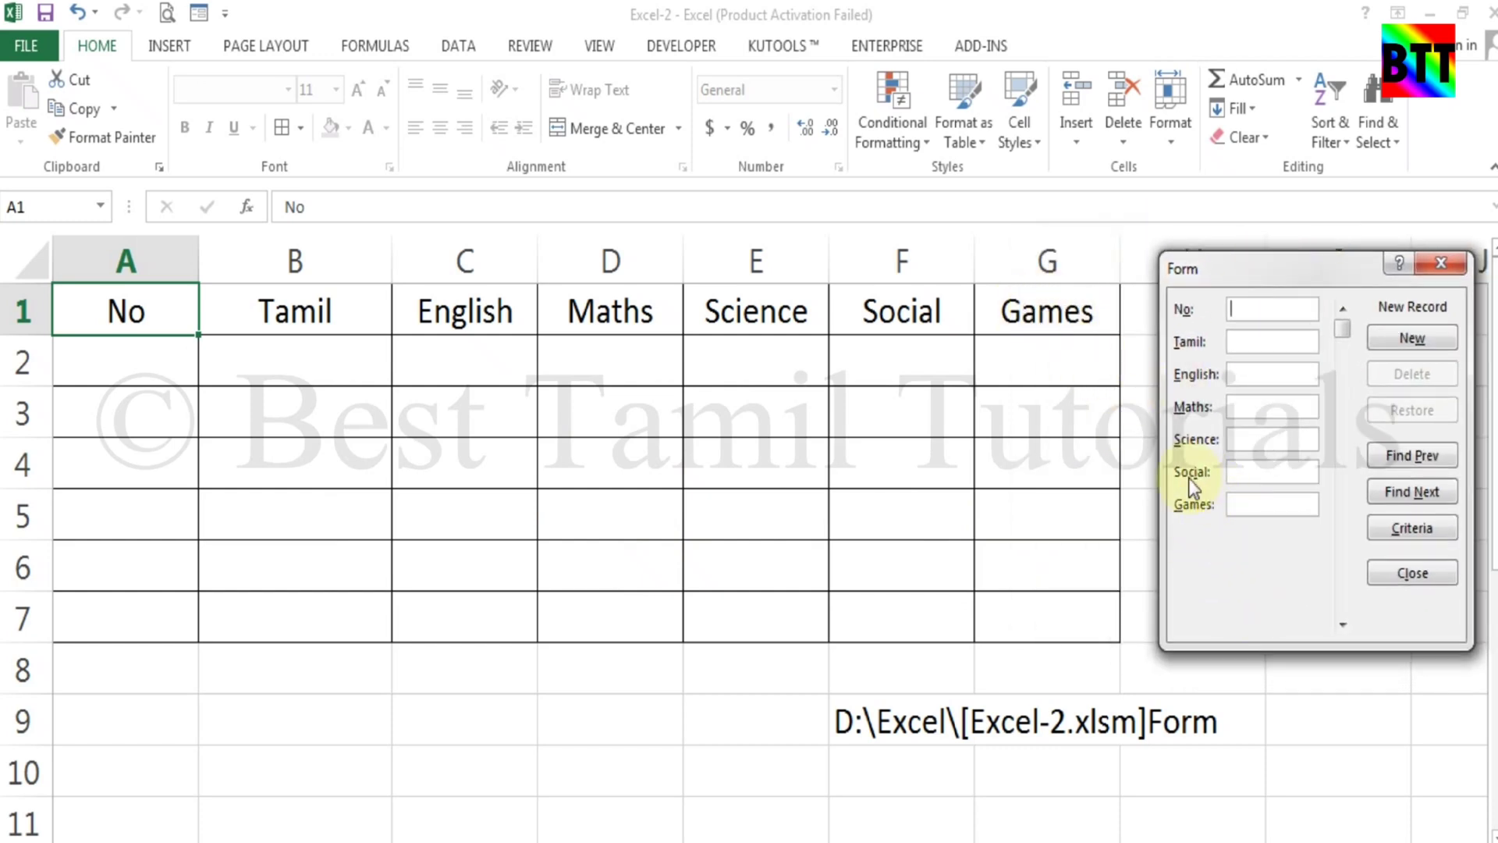
Add a record through the form with No 1, Tamil 35, English 56, Maths 67, Science 87, Social 68 and Games 98
type("1")
left_click(1257, 335)
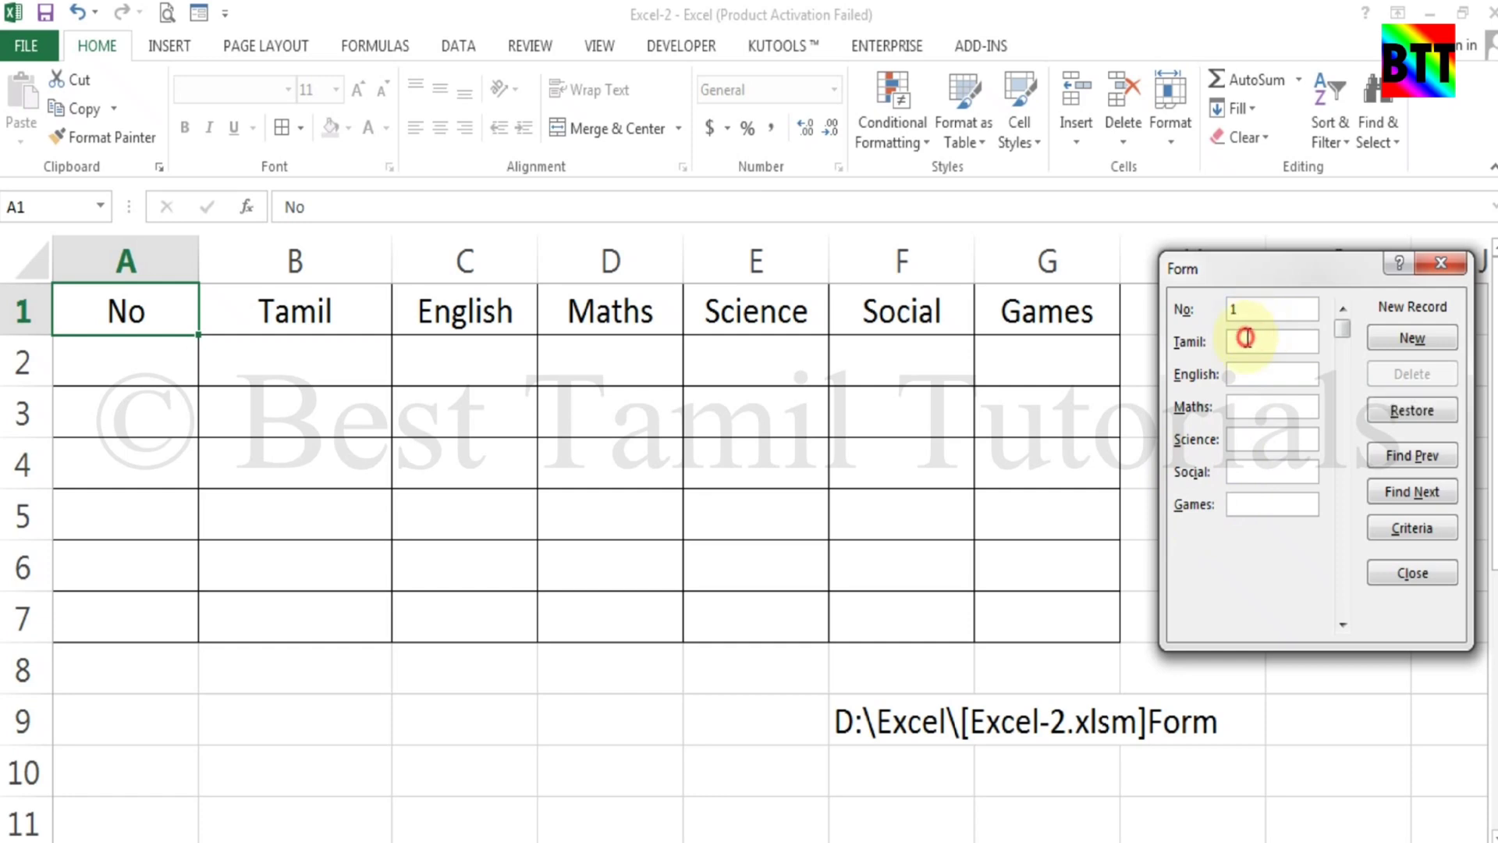
type("35")
key("Tab")
type("5667")
key("Tab")
type("6")
key("Tab")
key("shift+Tab")
type("87")
key("Tab")
type("68")
key("Tab")
type("98")
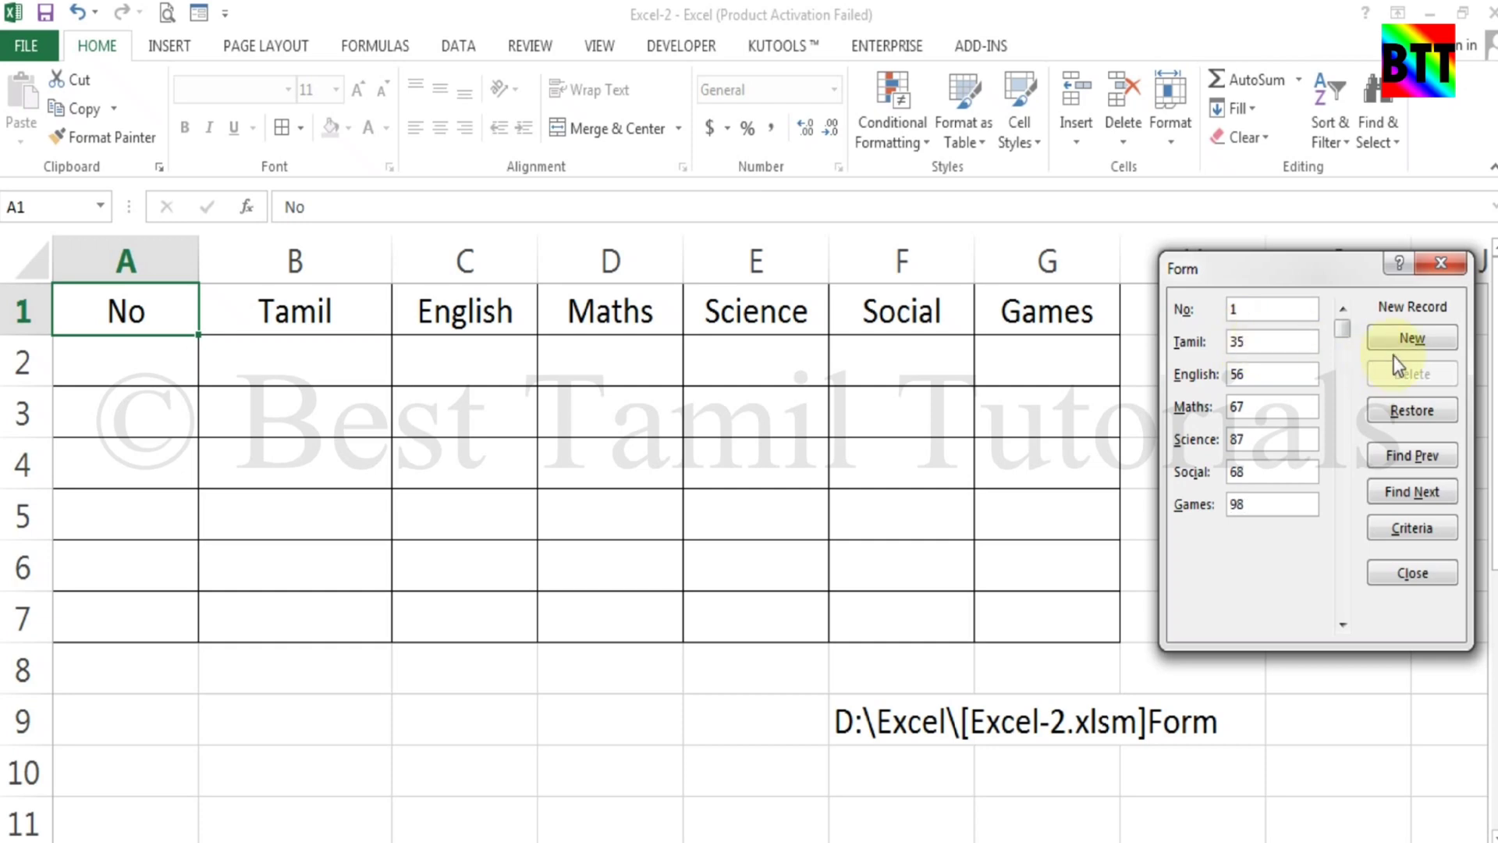
left_click(1412, 338)
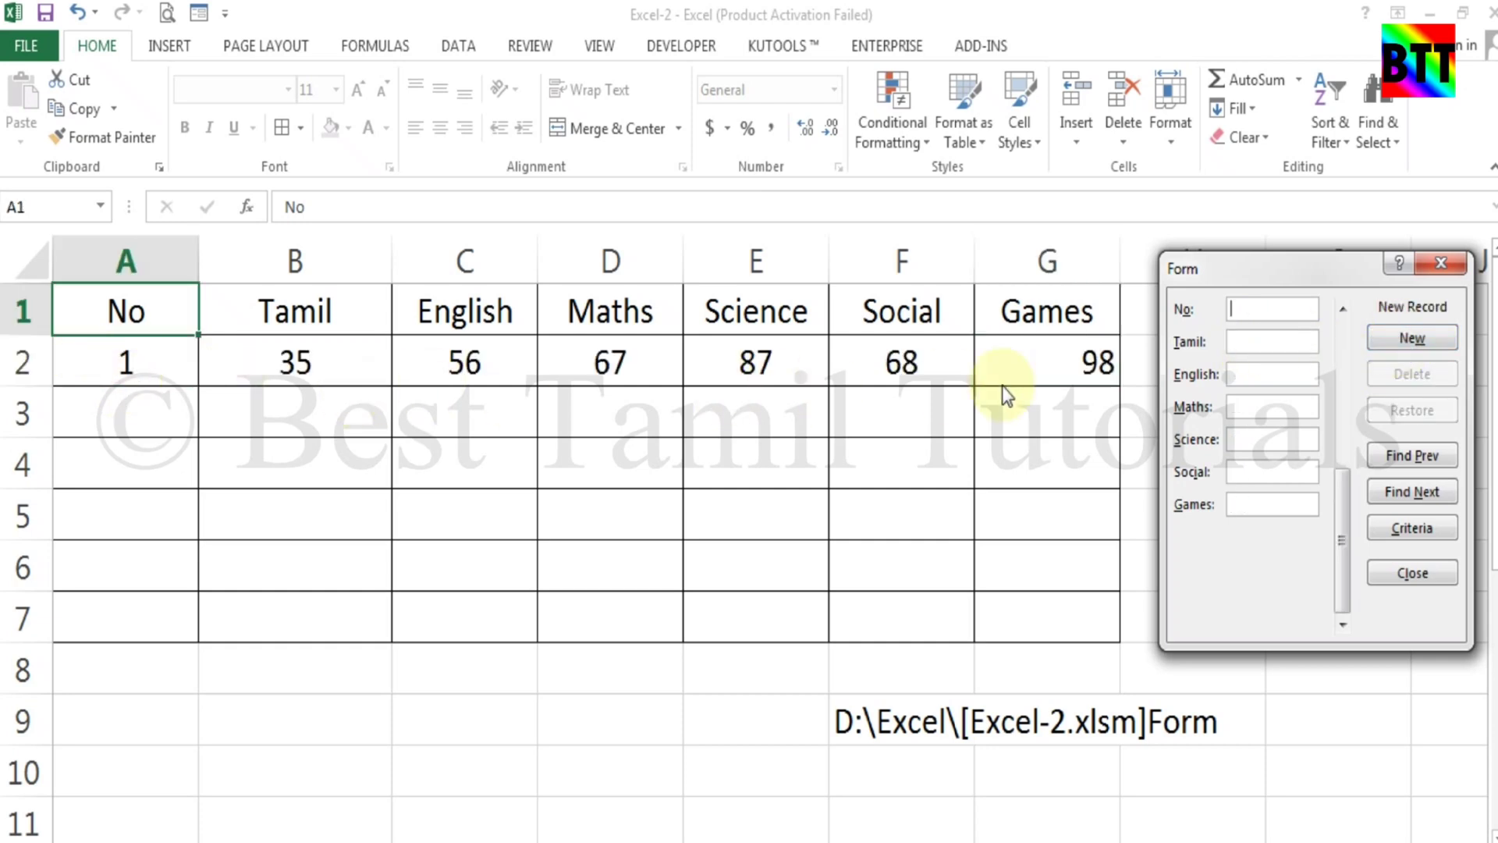
Add a second record with No 2, Tamil 56, English 78, Maths 78, Science 98, Social 67 and Games 56
left_click(1288, 315)
type("2")
left_click(1256, 341)
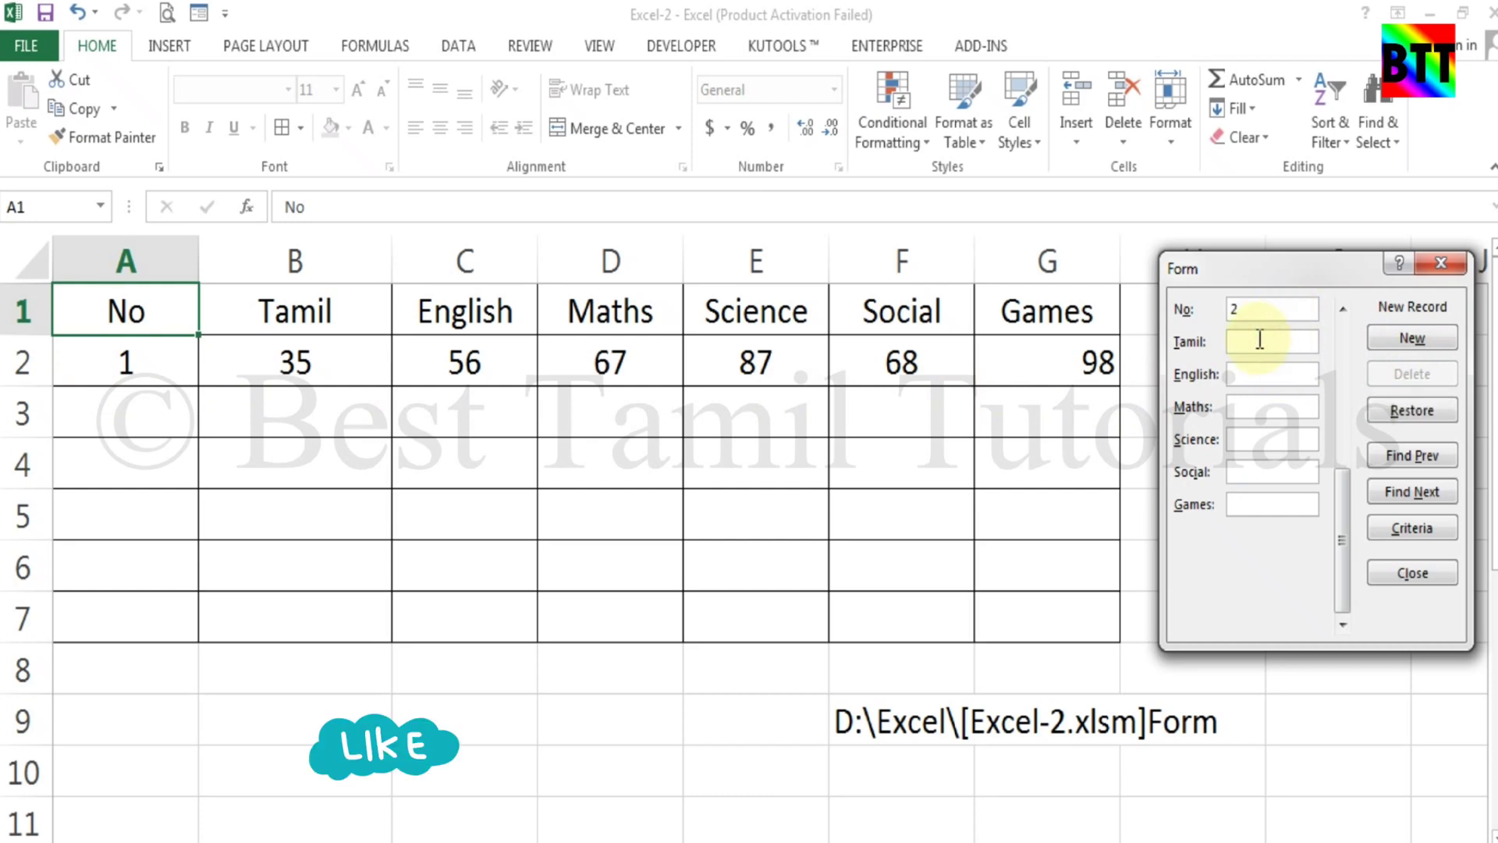
type("56")
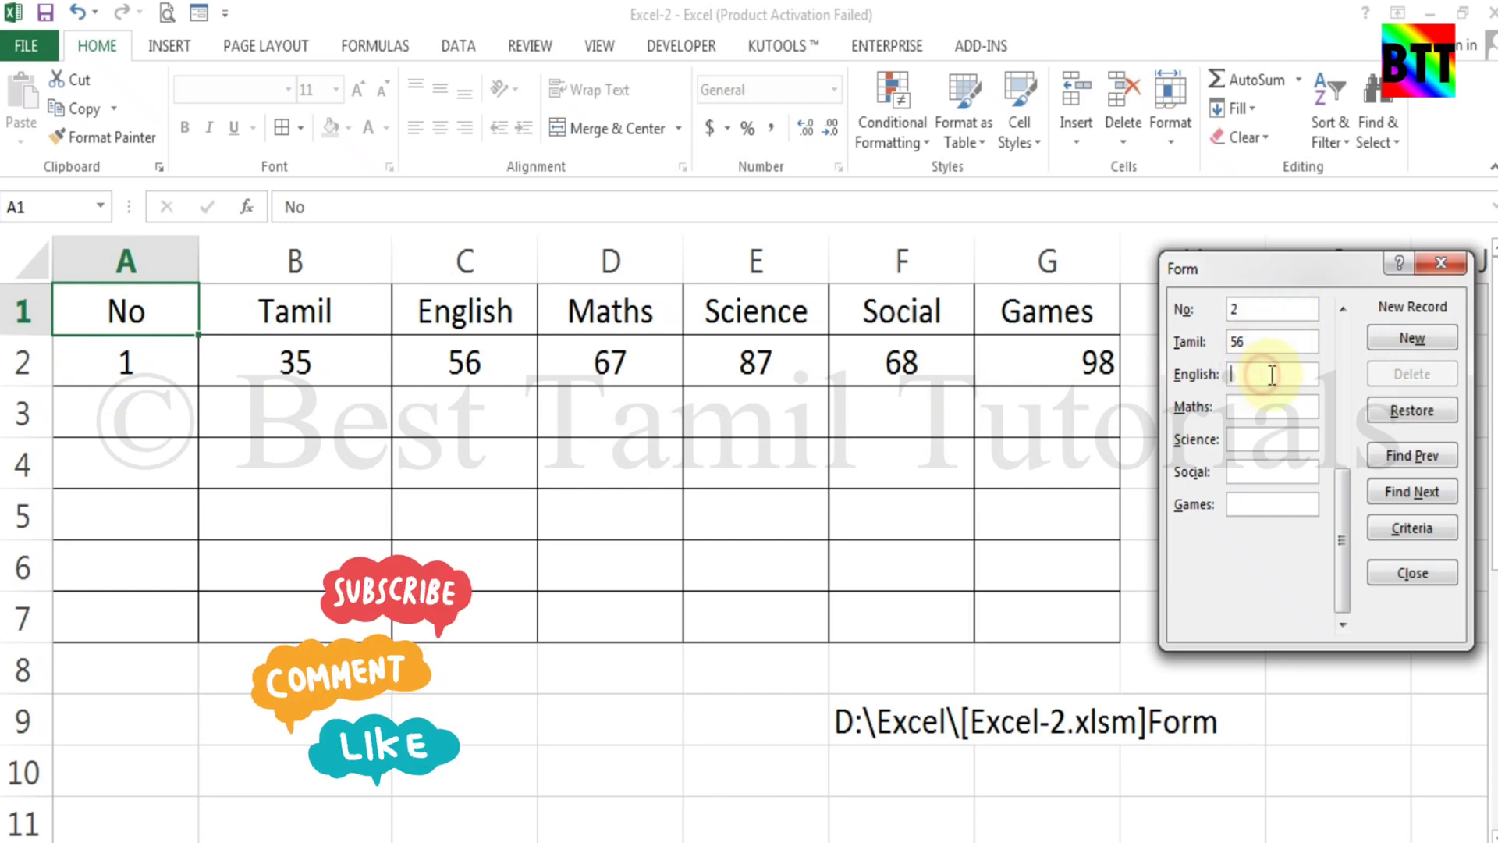
left_click(1271, 376)
type("78")
left_click(1265, 406)
type("78")
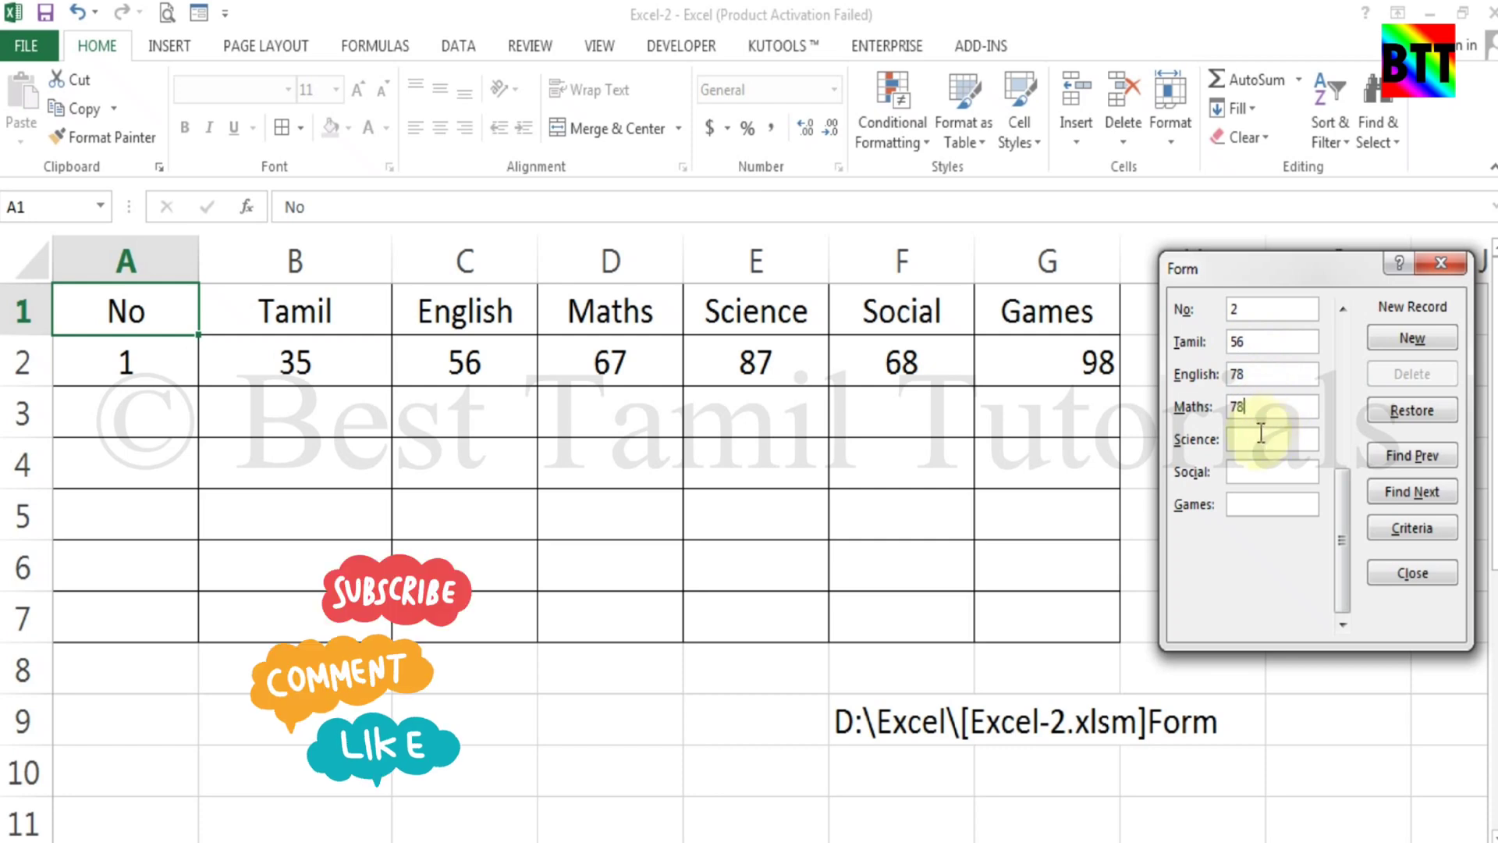
left_click(1249, 439)
type("98")
left_click(1255, 471)
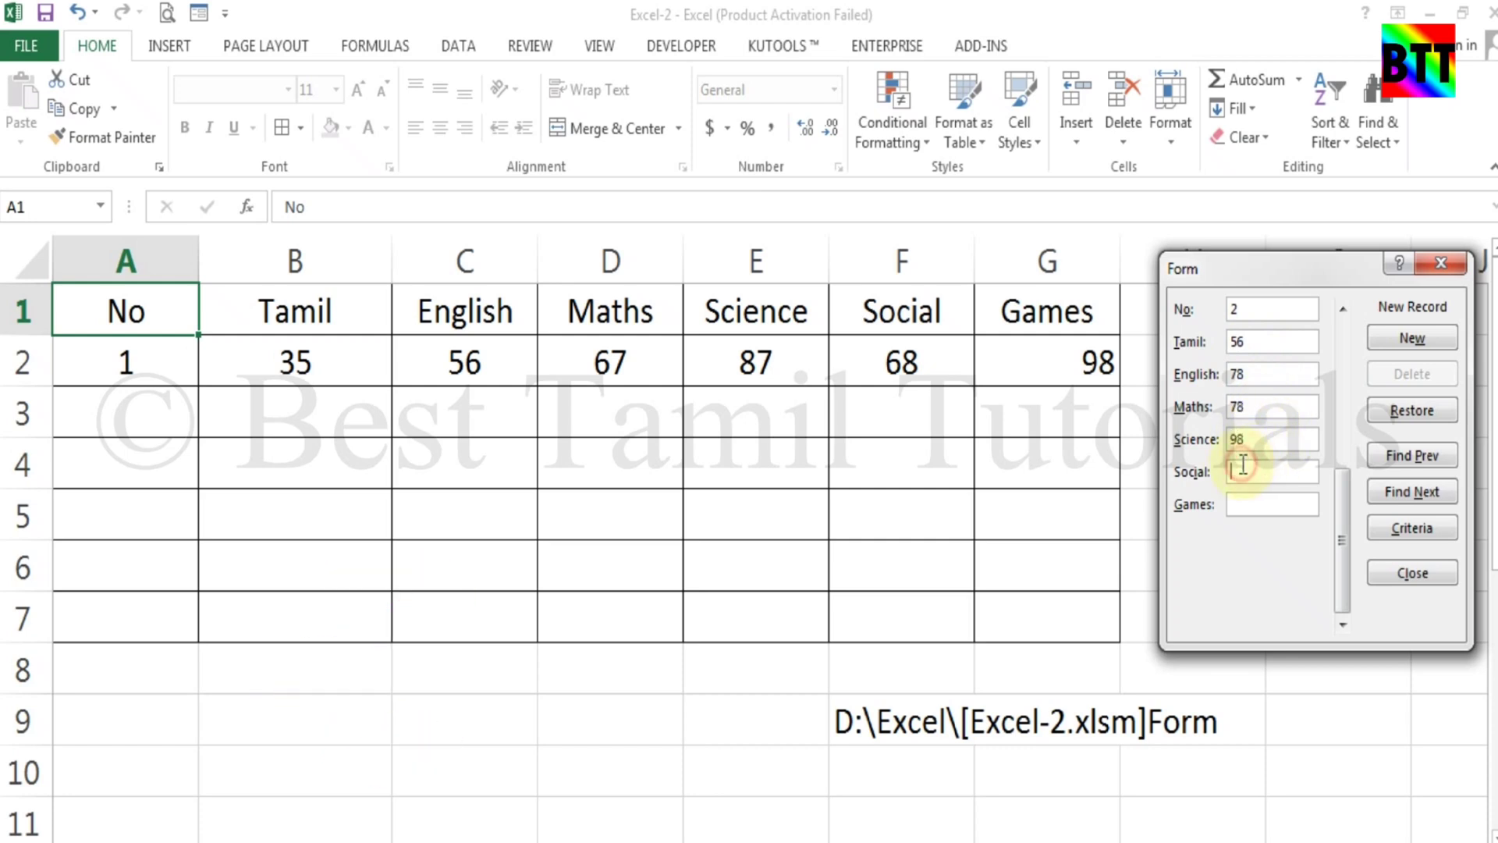
type("786")
double_click(1260, 471)
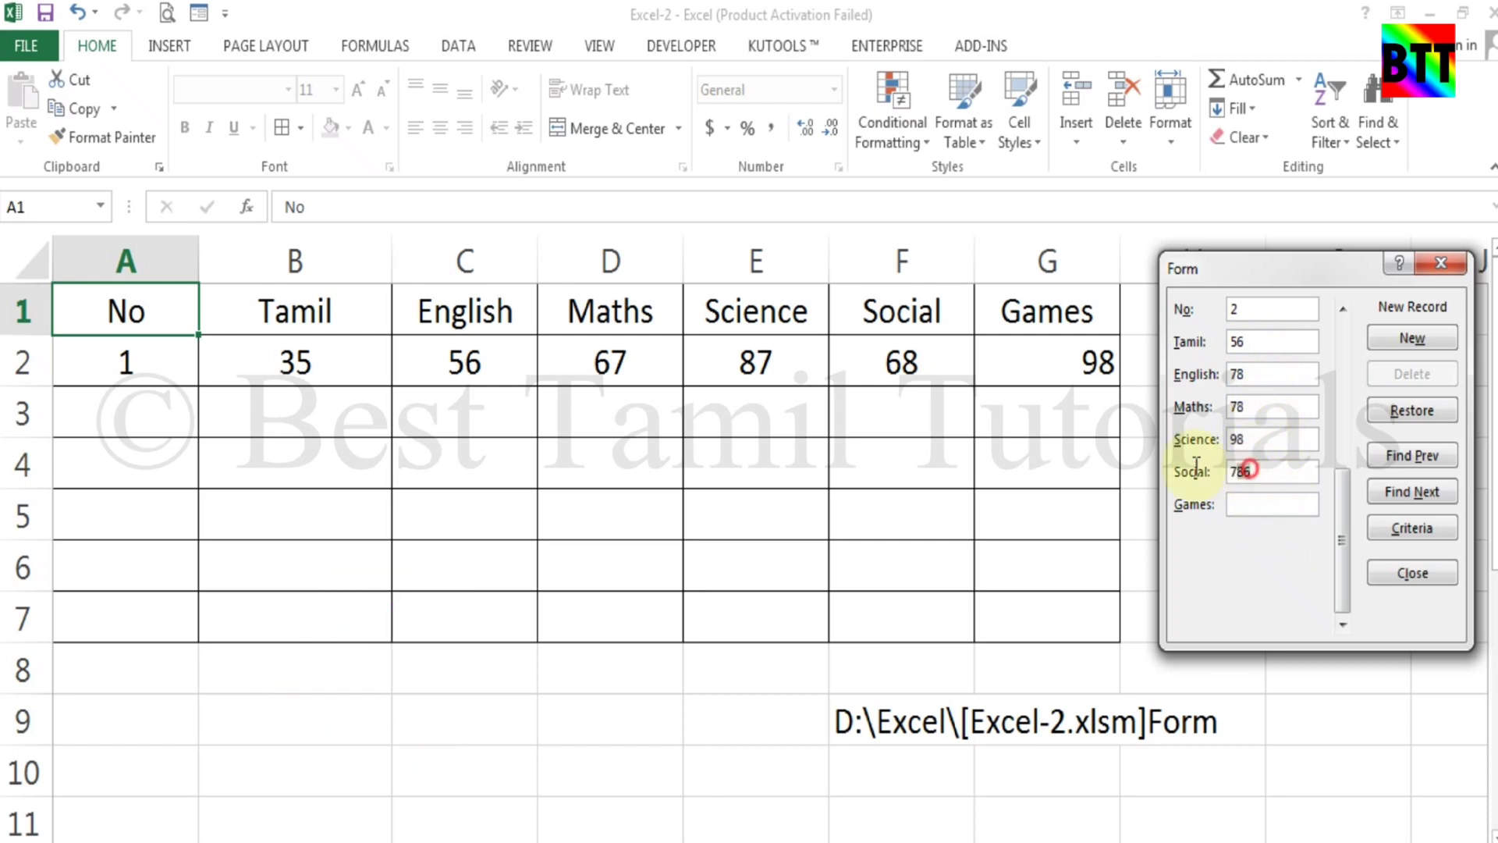
type("67")
left_click(1263, 504)
type("56")
left_click(1395, 340)
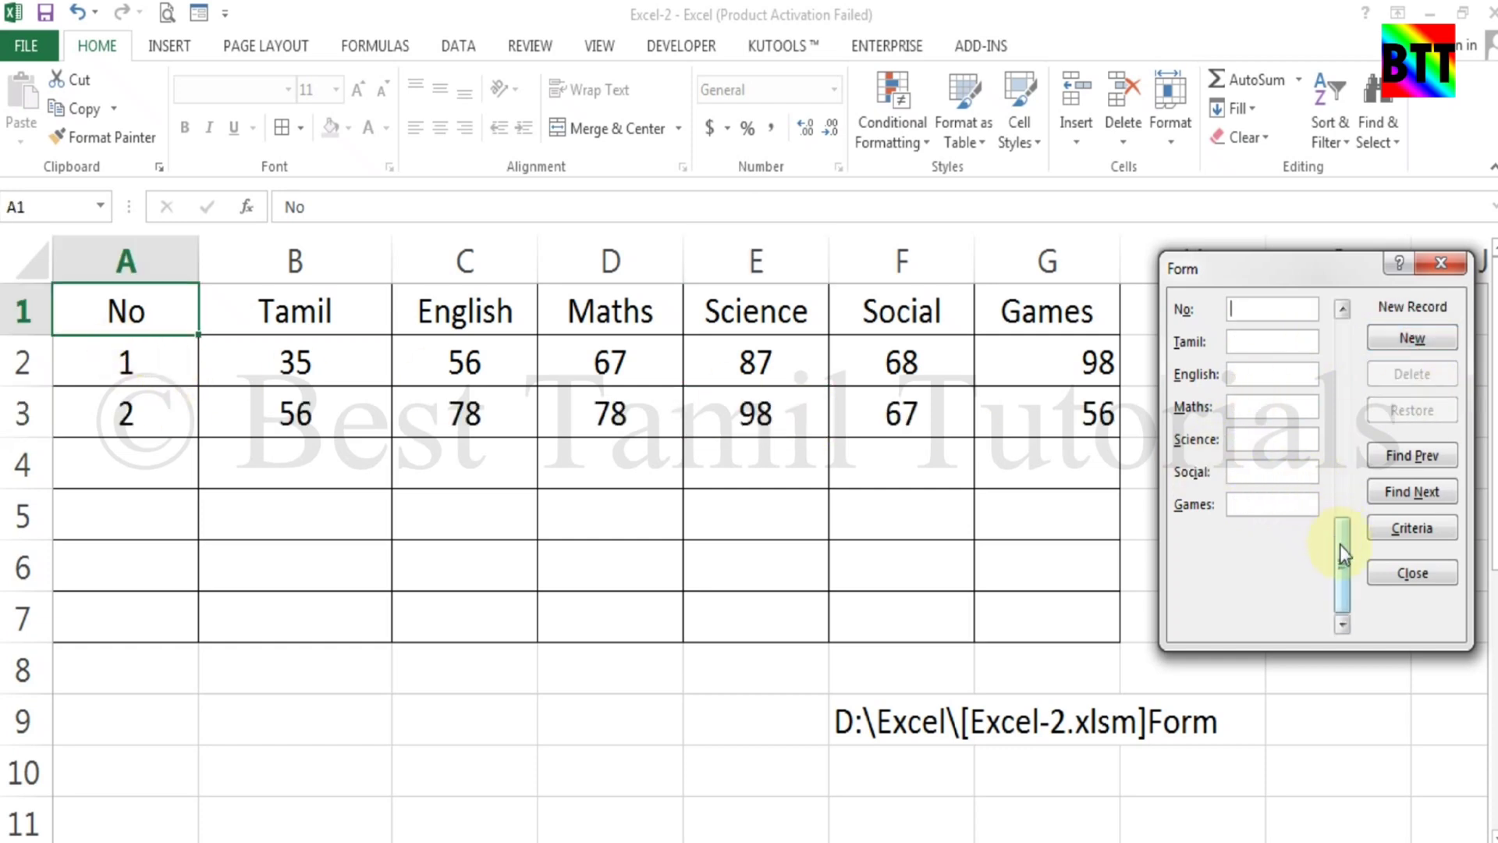
Browse the form's records to No 2, set its Maths mark to 67 and commit the change to the sheet
left_click_drag(1340, 545, 1335, 316)
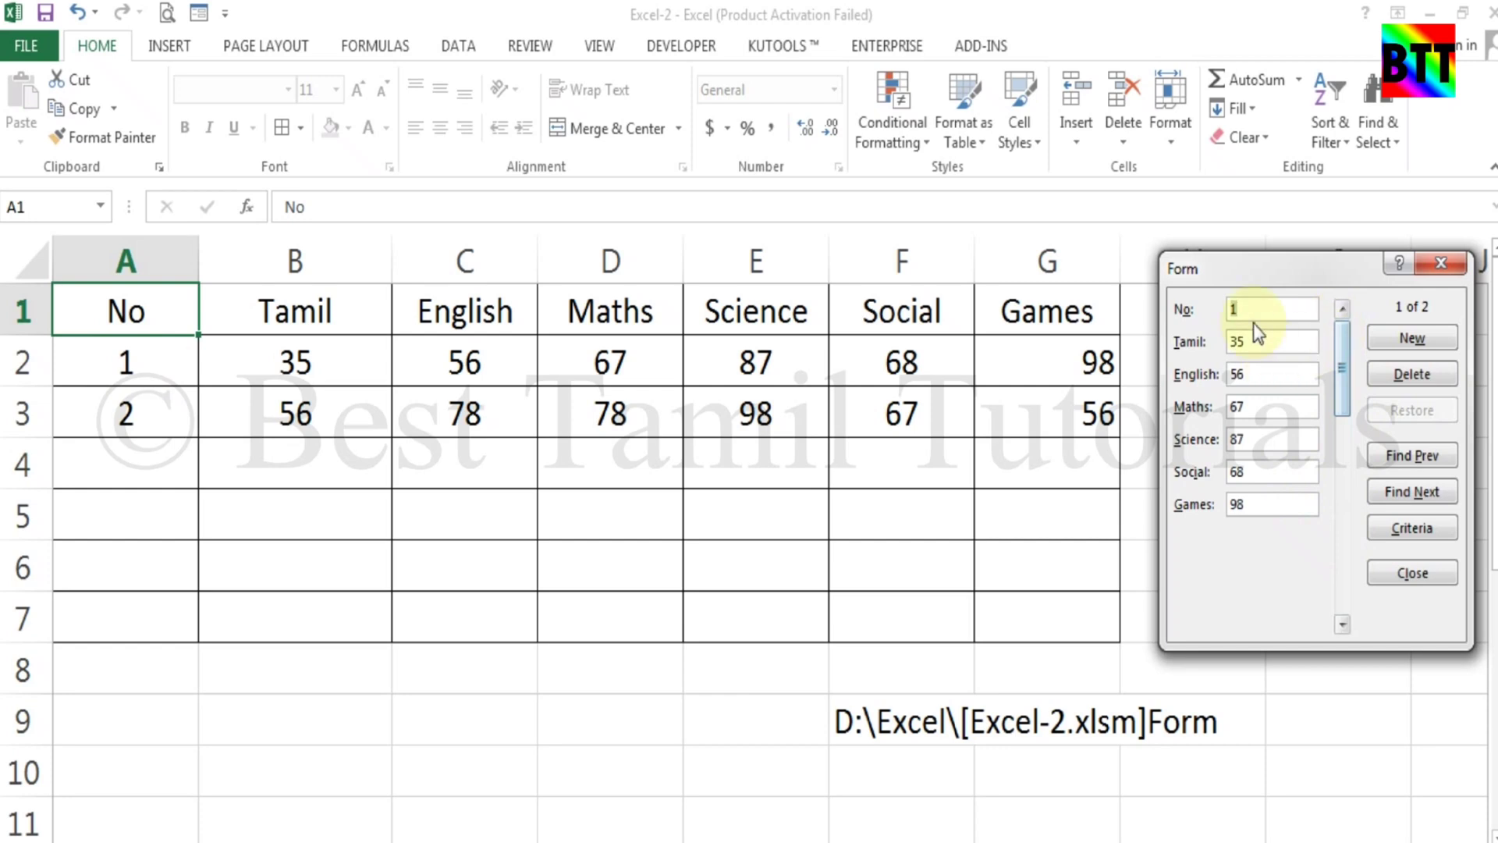
left_click(1341, 624)
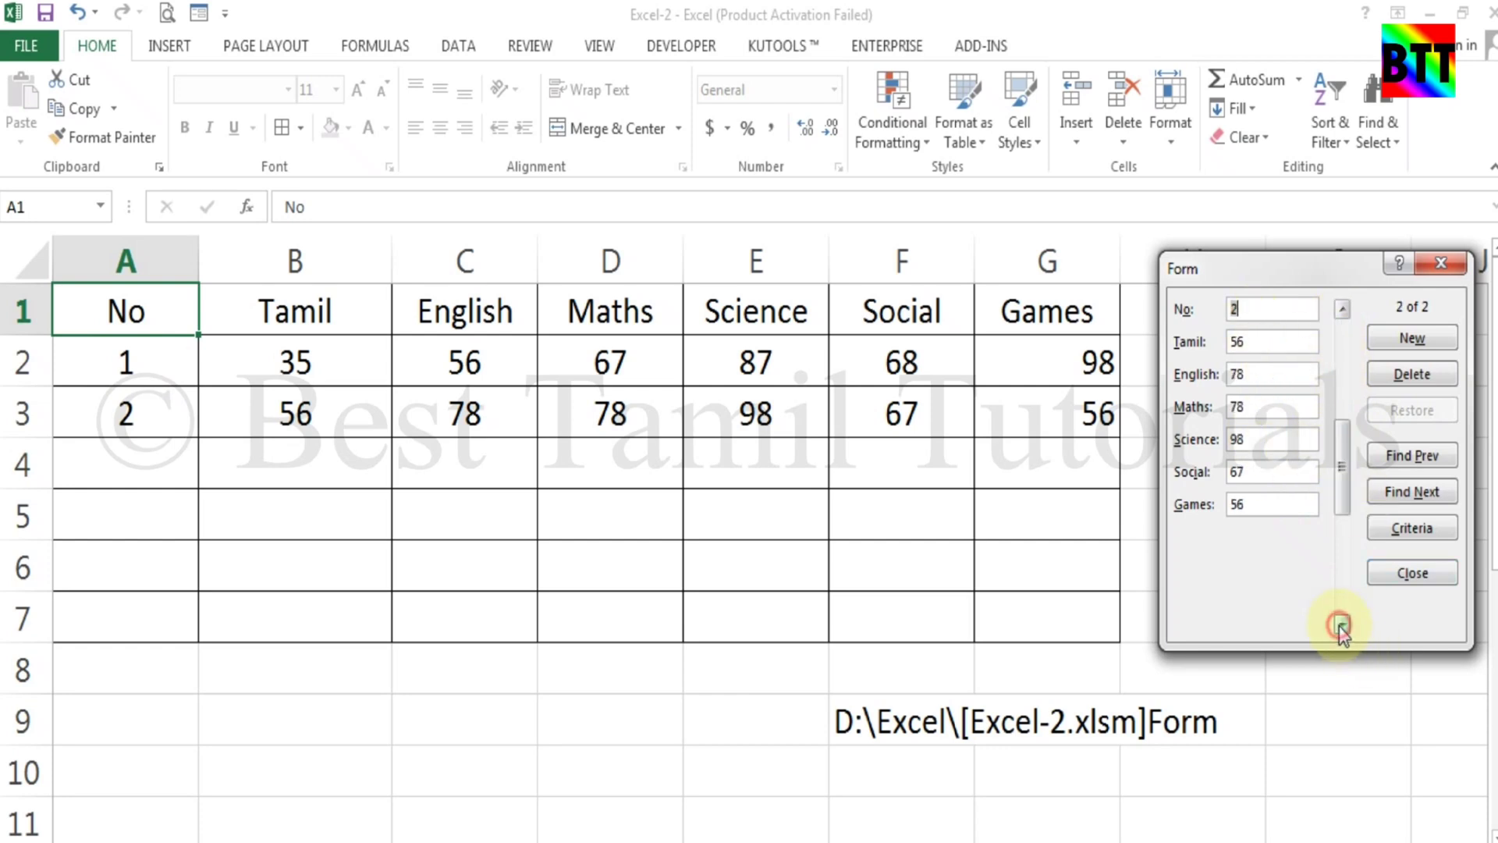
double_click(1264, 408)
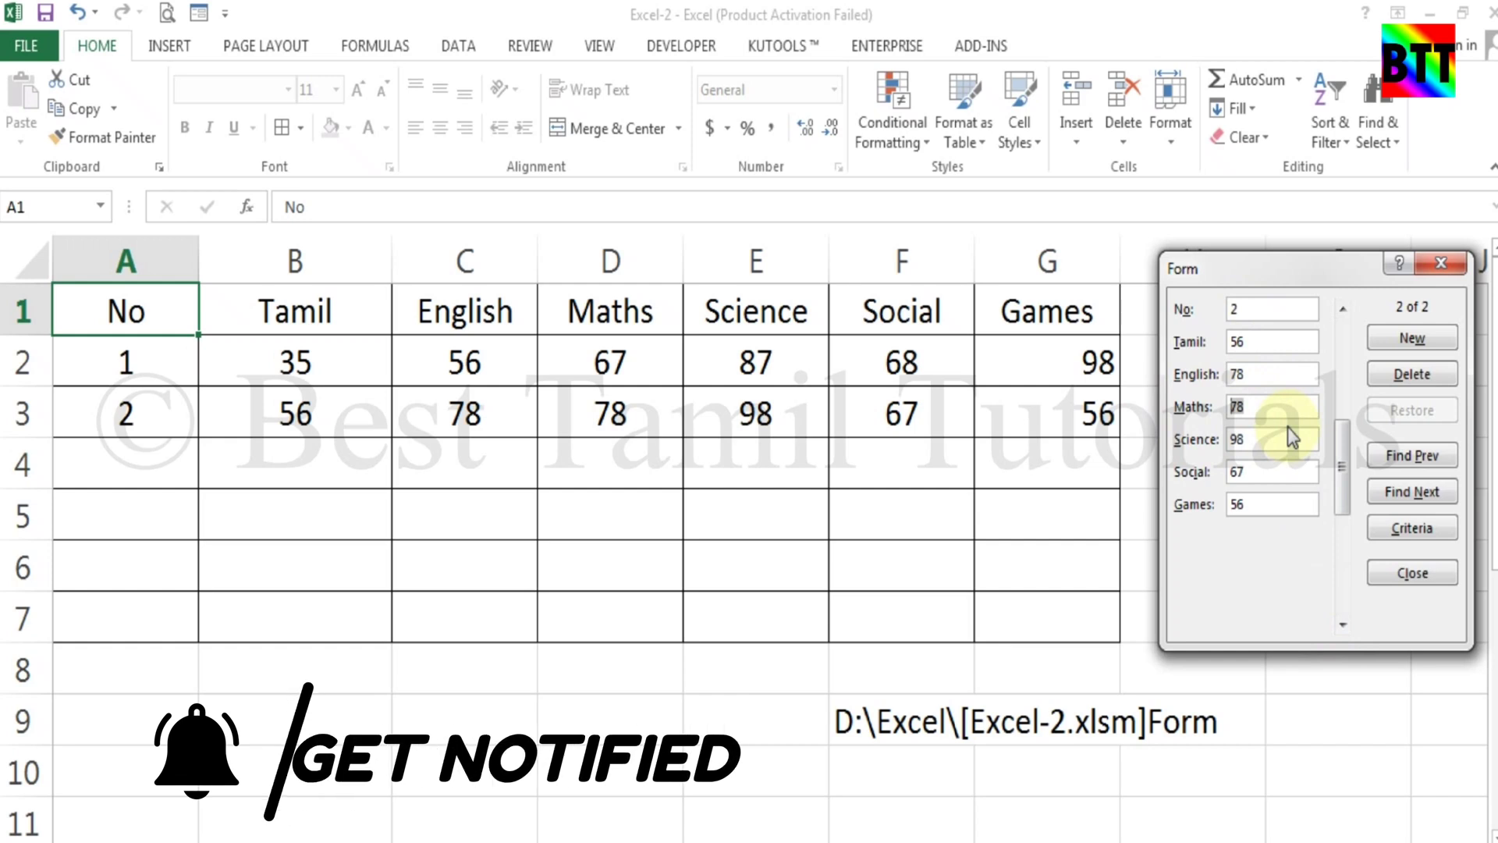
type("67")
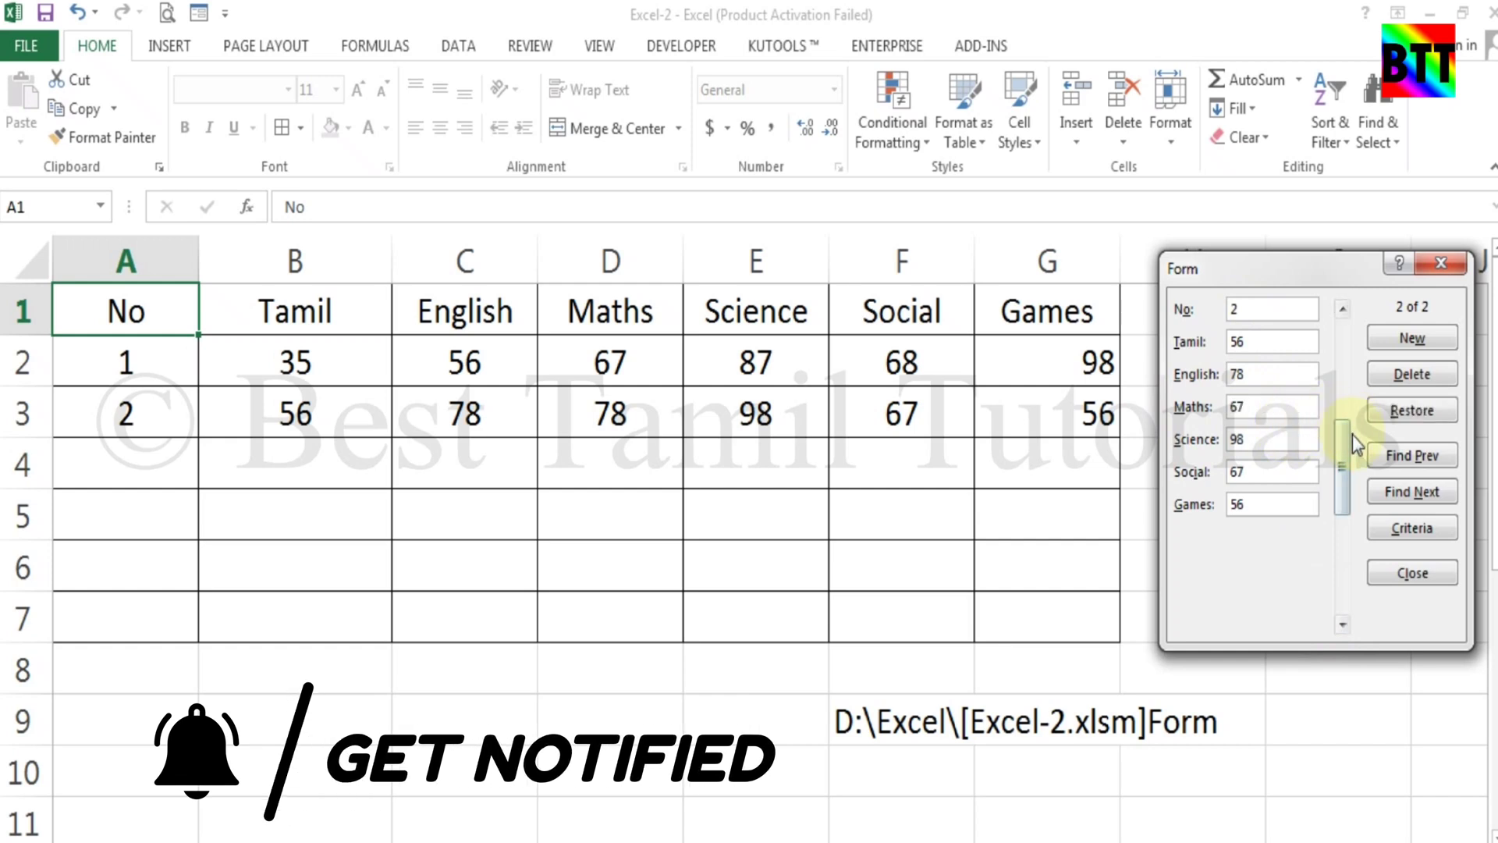
left_click(1403, 331)
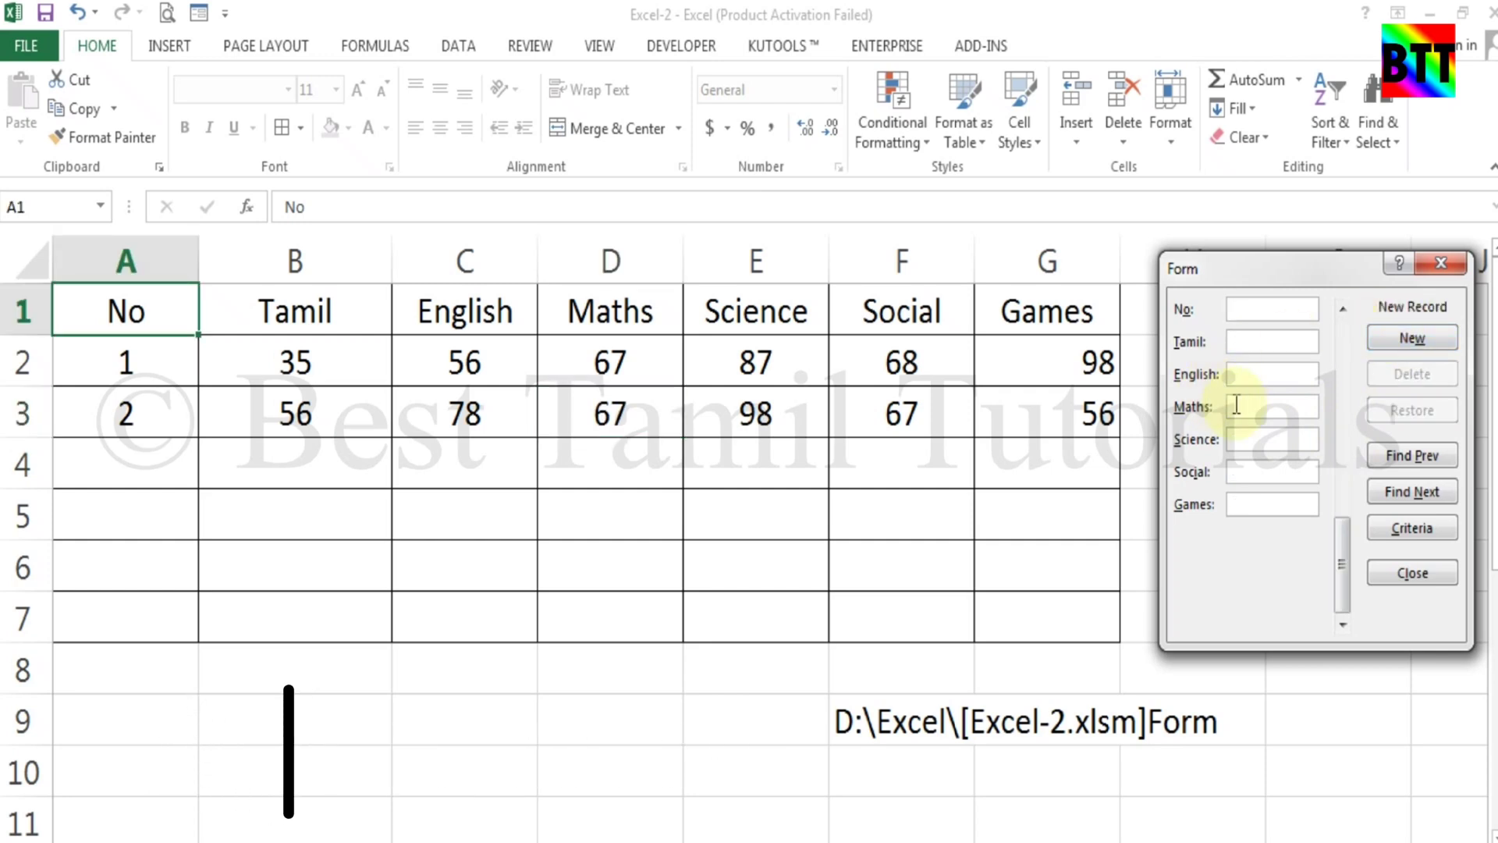
Return to record No 2 in the form, set its Maths mark to 99 and commit the change
left_click(1339, 309)
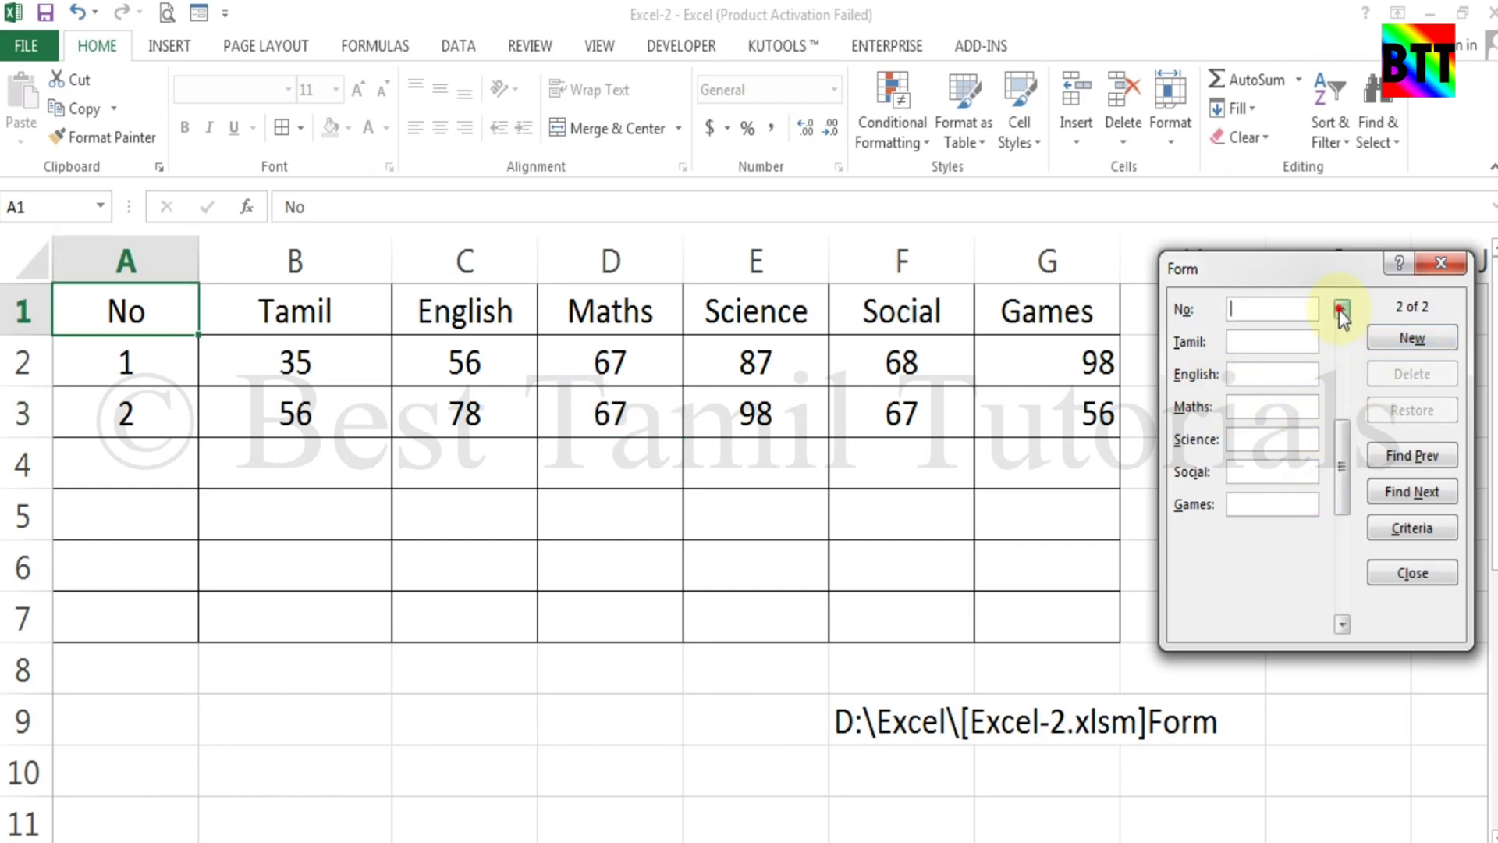
double_click(1262, 404)
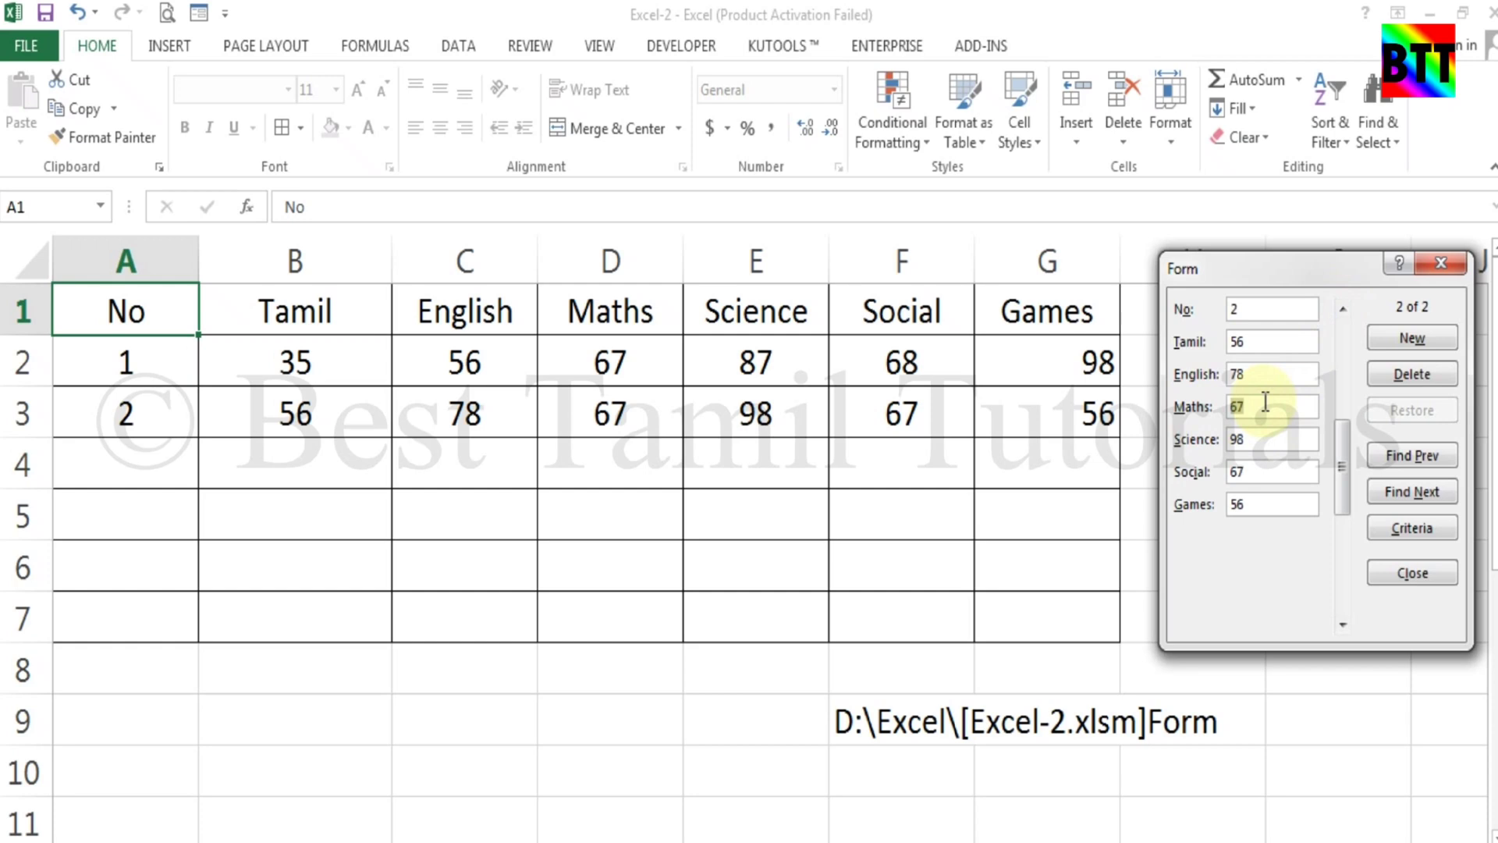
type("99")
left_click(1424, 336)
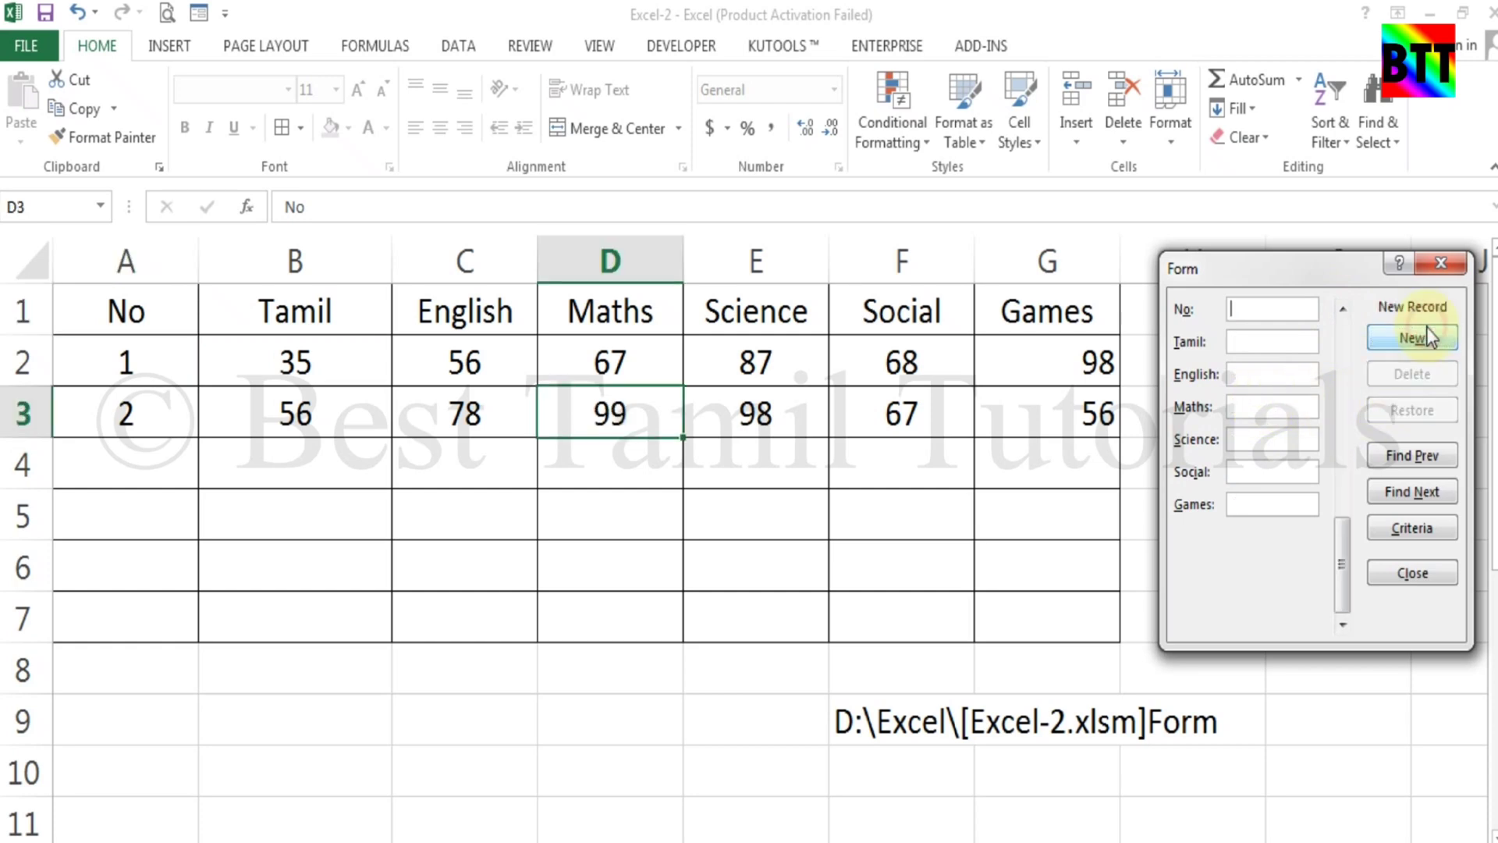